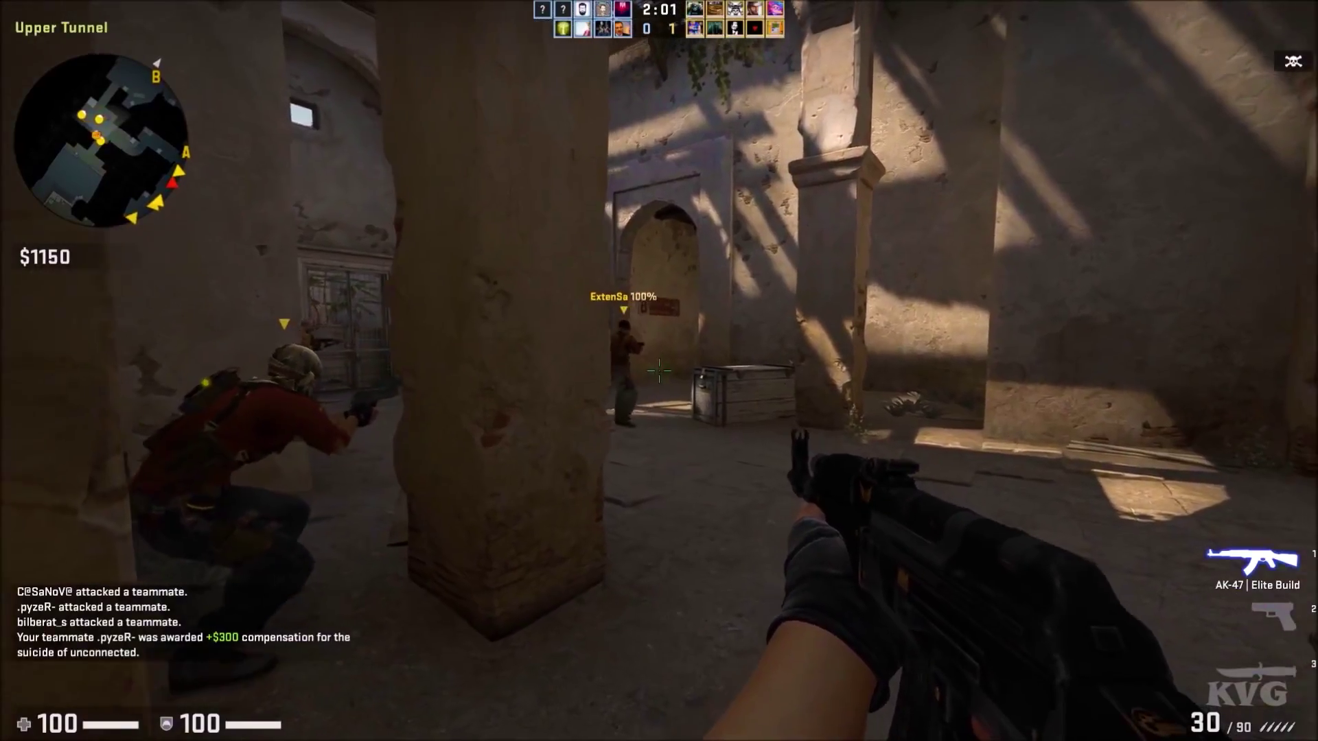
Advance through the upper tunnel toward the crates and fire the rifle down it
key("w")
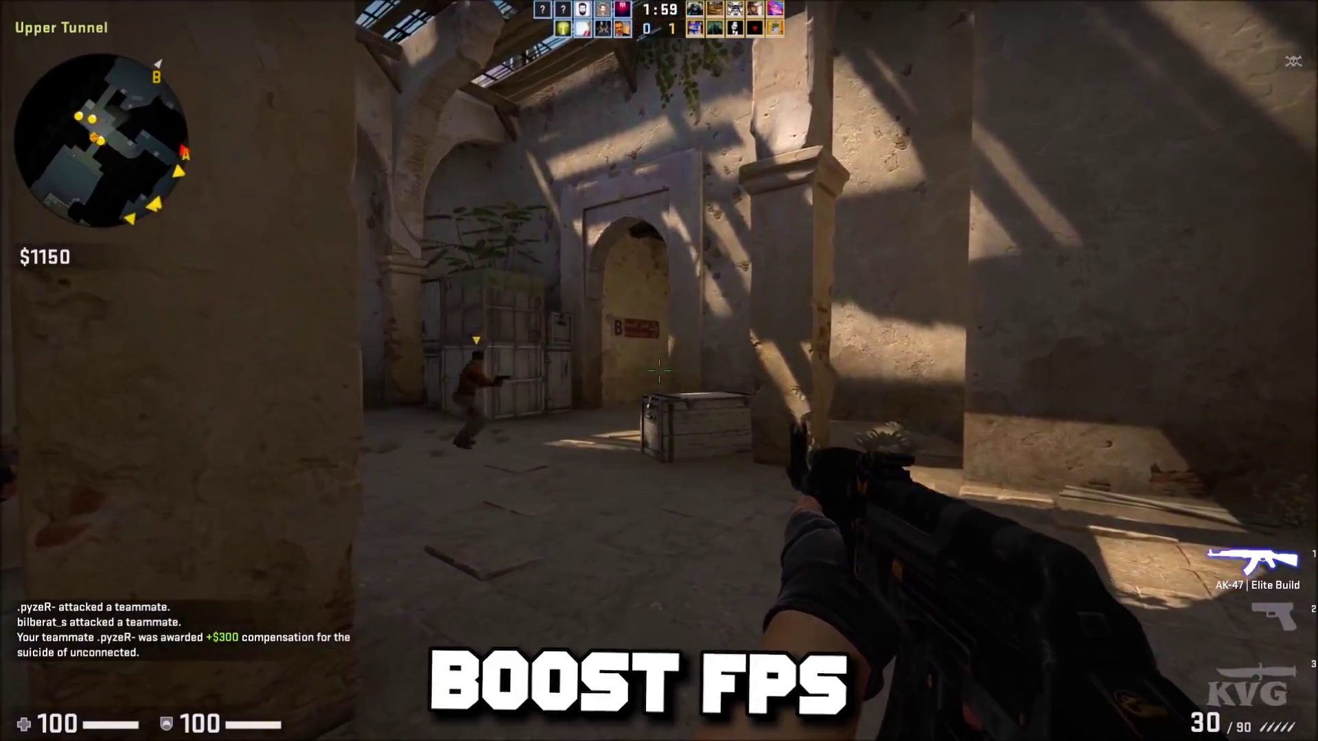
key("w")
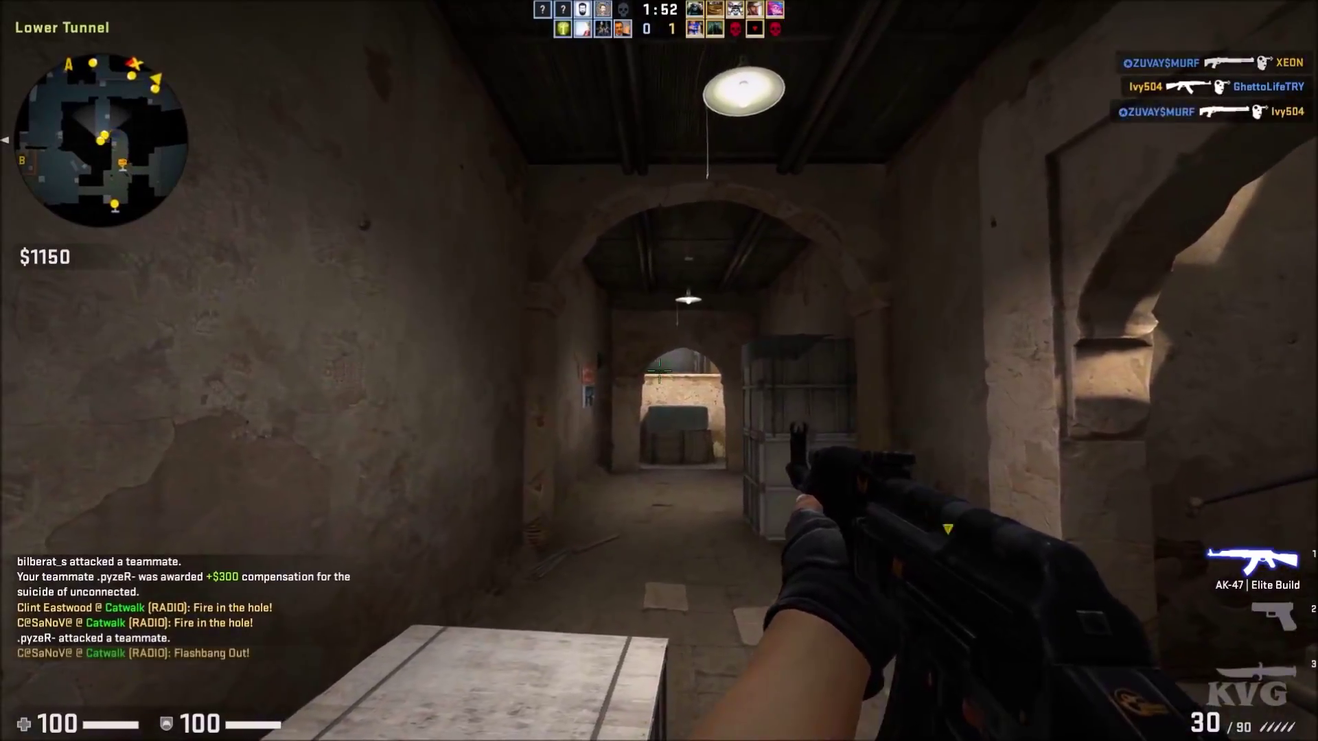
left_click(658, 371)
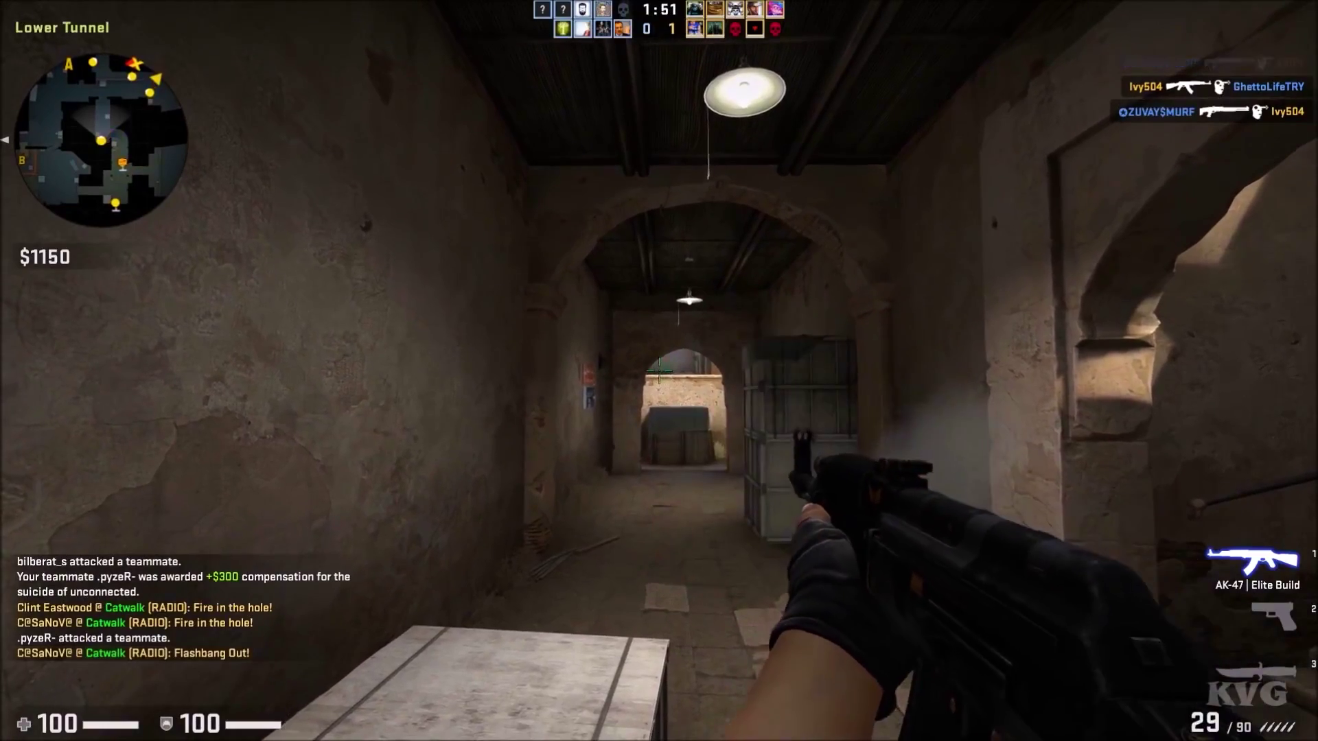
left_click(659, 371)
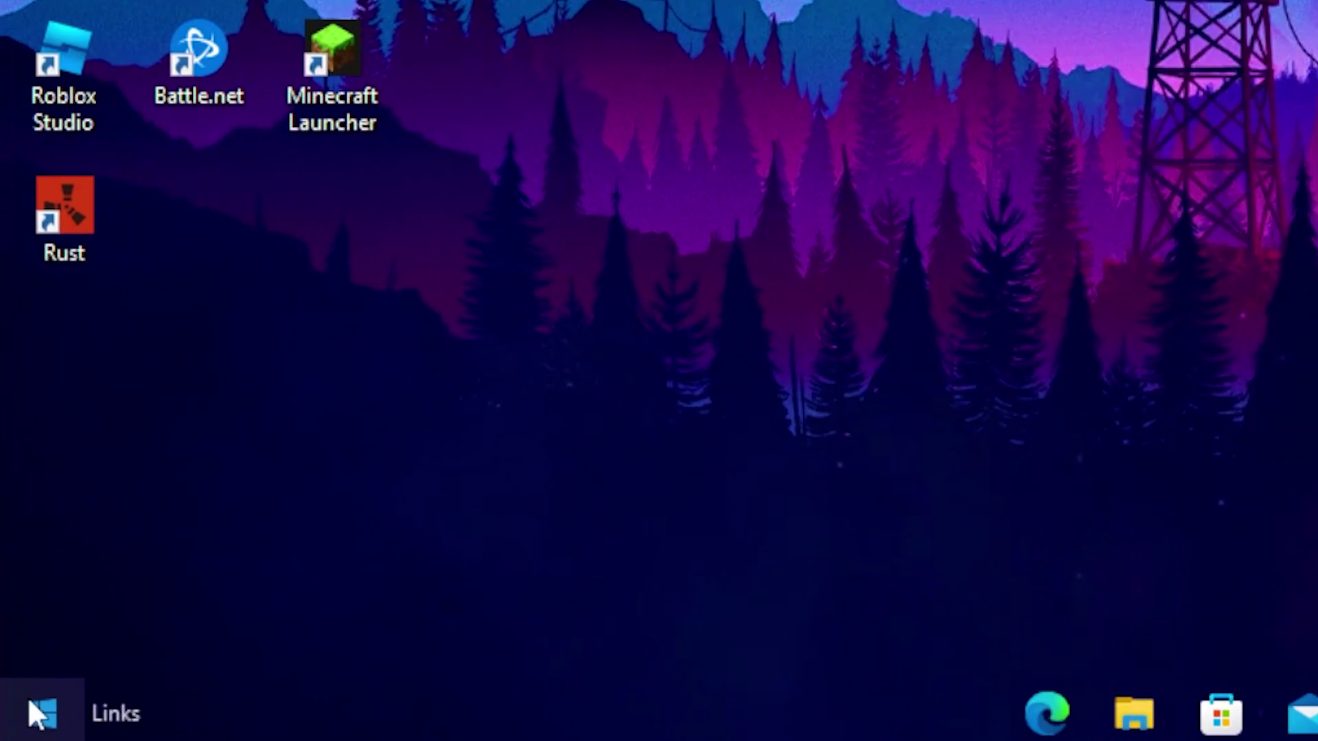
Open Windows Settings and view the Gaming section's Xbox Game Bar settings
left_click(27, 707)
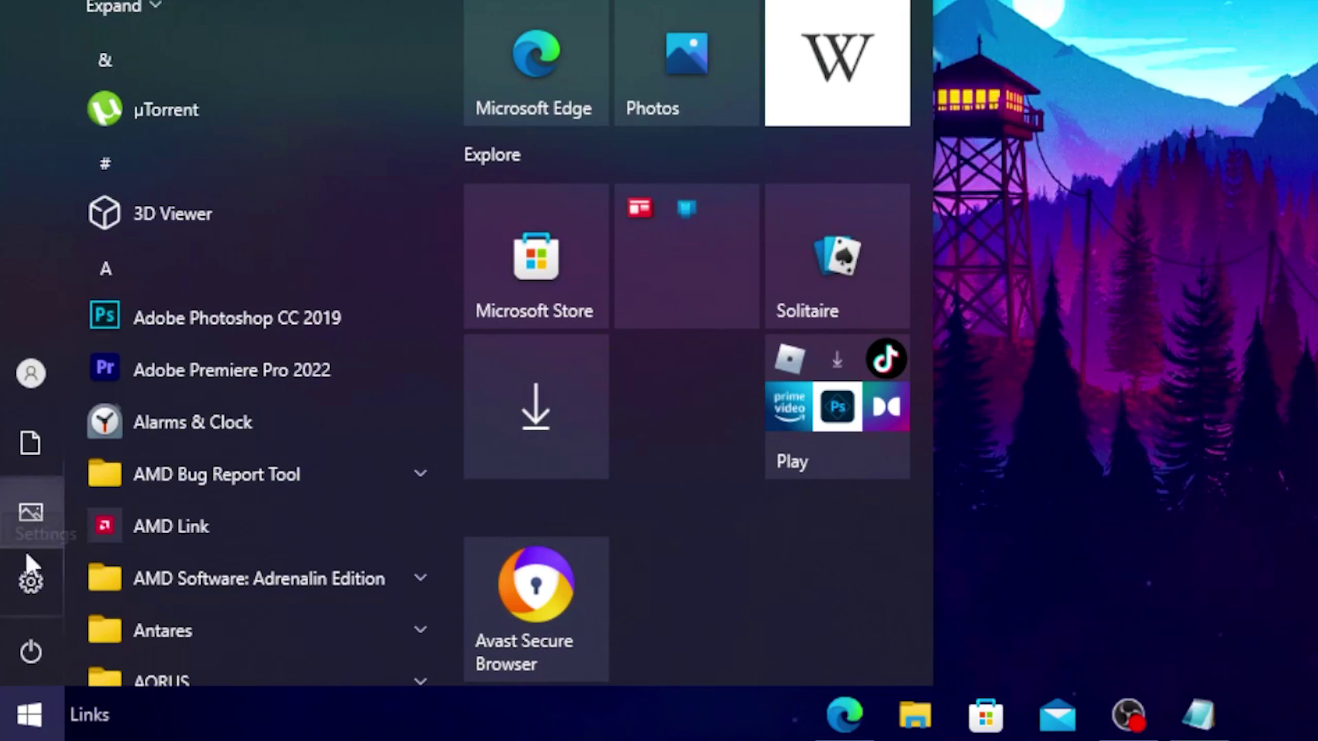
left_click(34, 576)
scroll(687, 480, "down", 3)
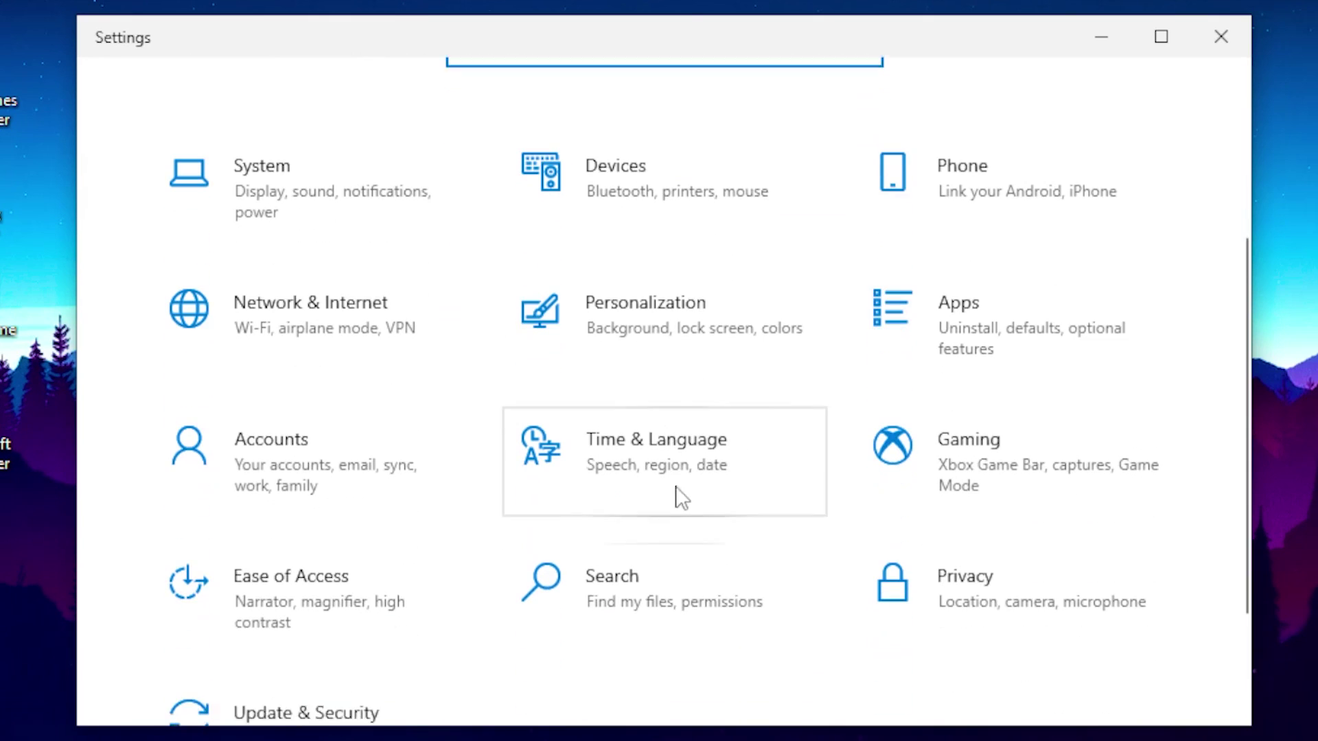
left_click(990, 464)
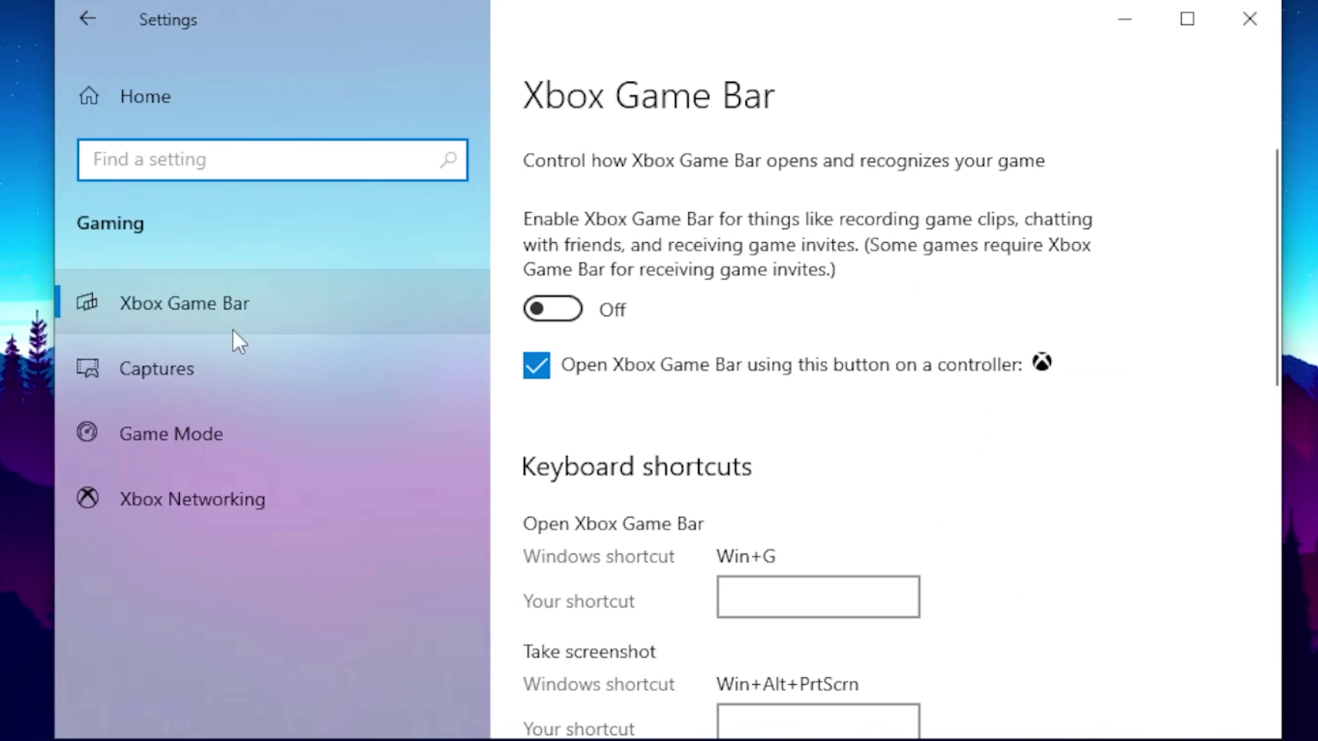
left_click(194, 308)
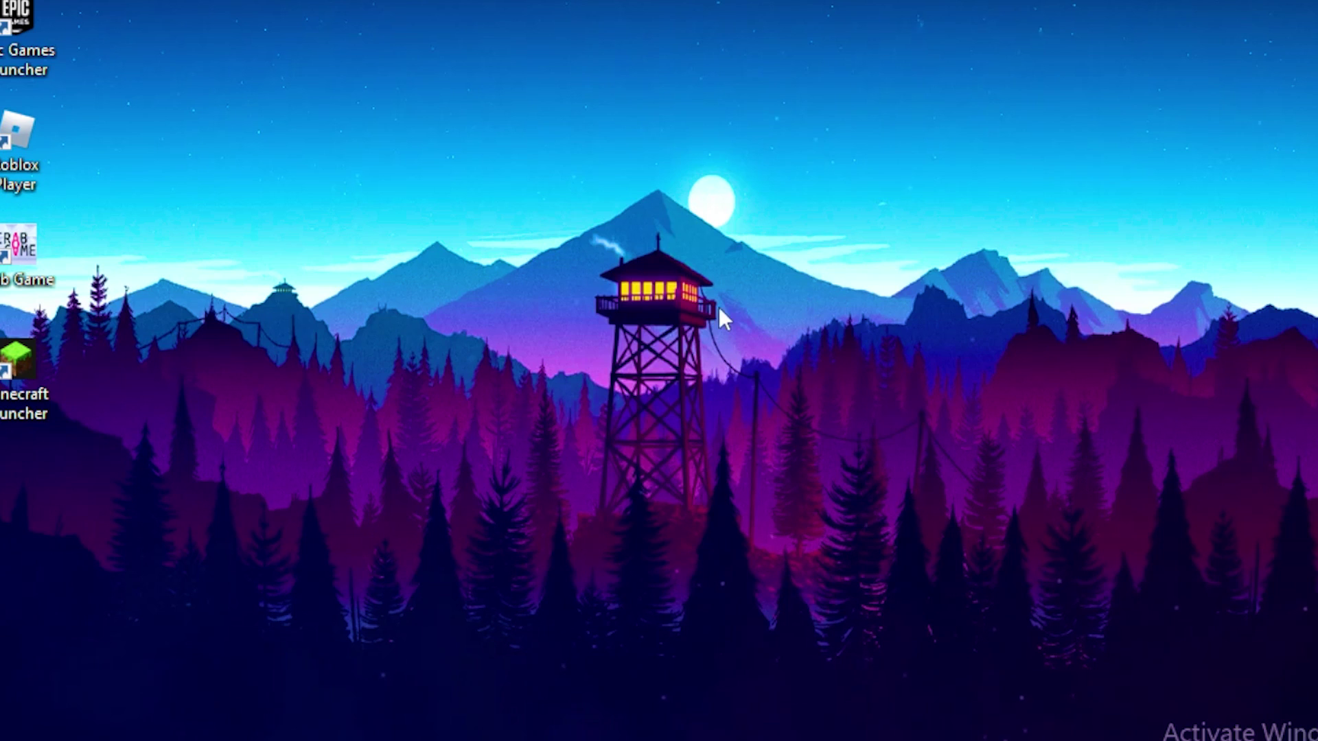
Go from the desktop's Display settings to Graphics settings and start adding a desktop app
right_click(669, 285)
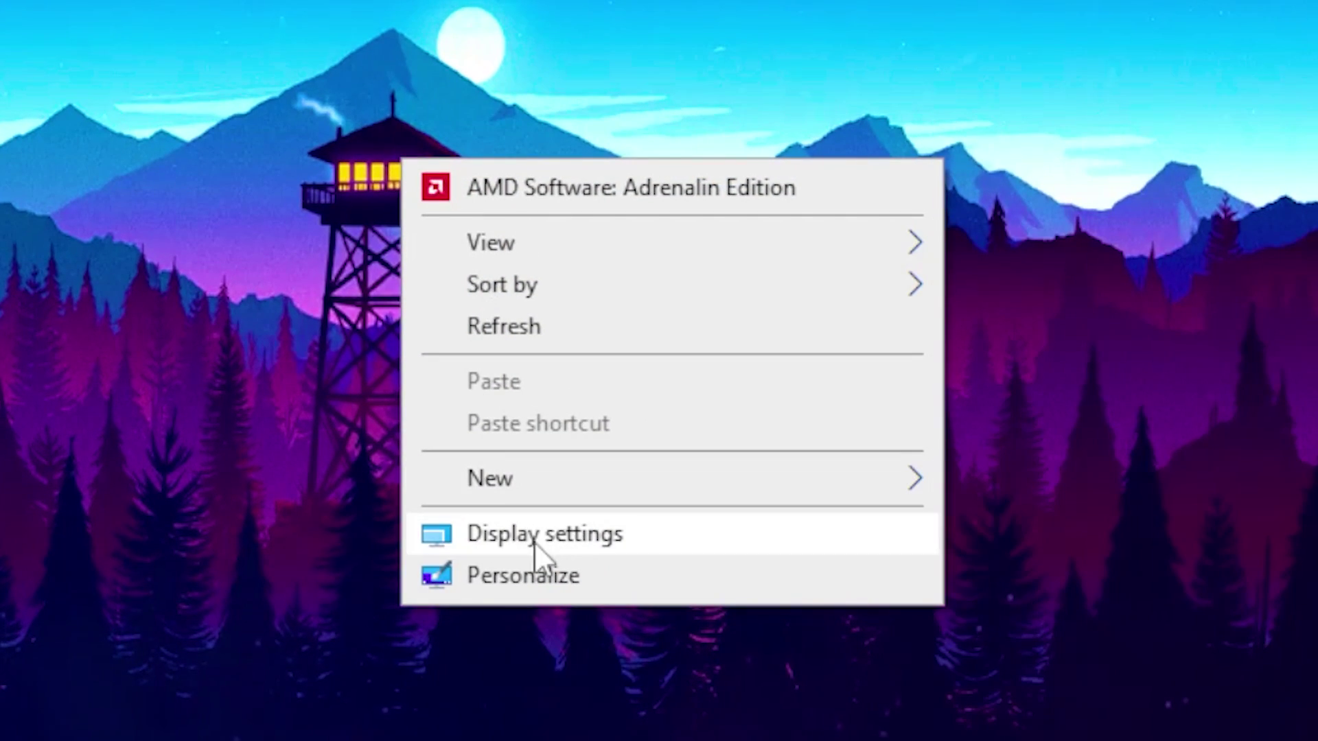
left_click(534, 539)
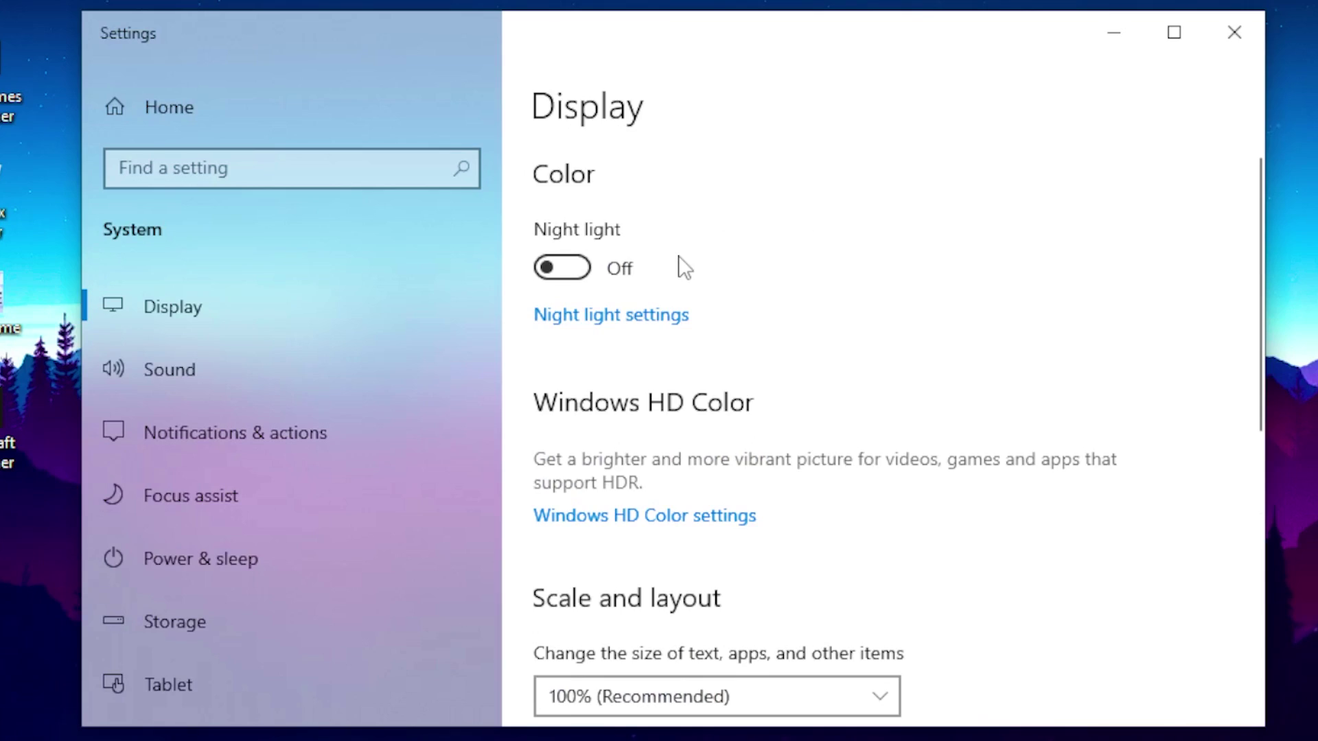
scroll(686, 411, "down", 5)
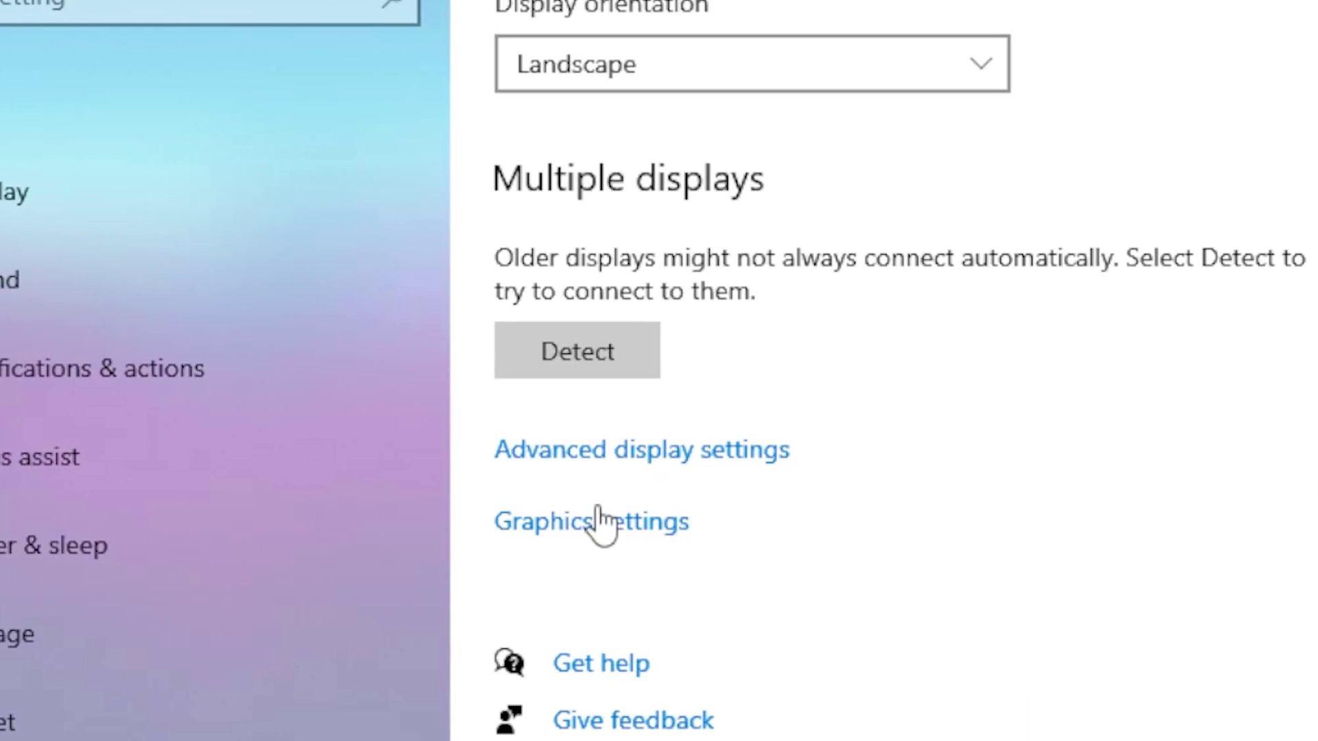
left_click(606, 523)
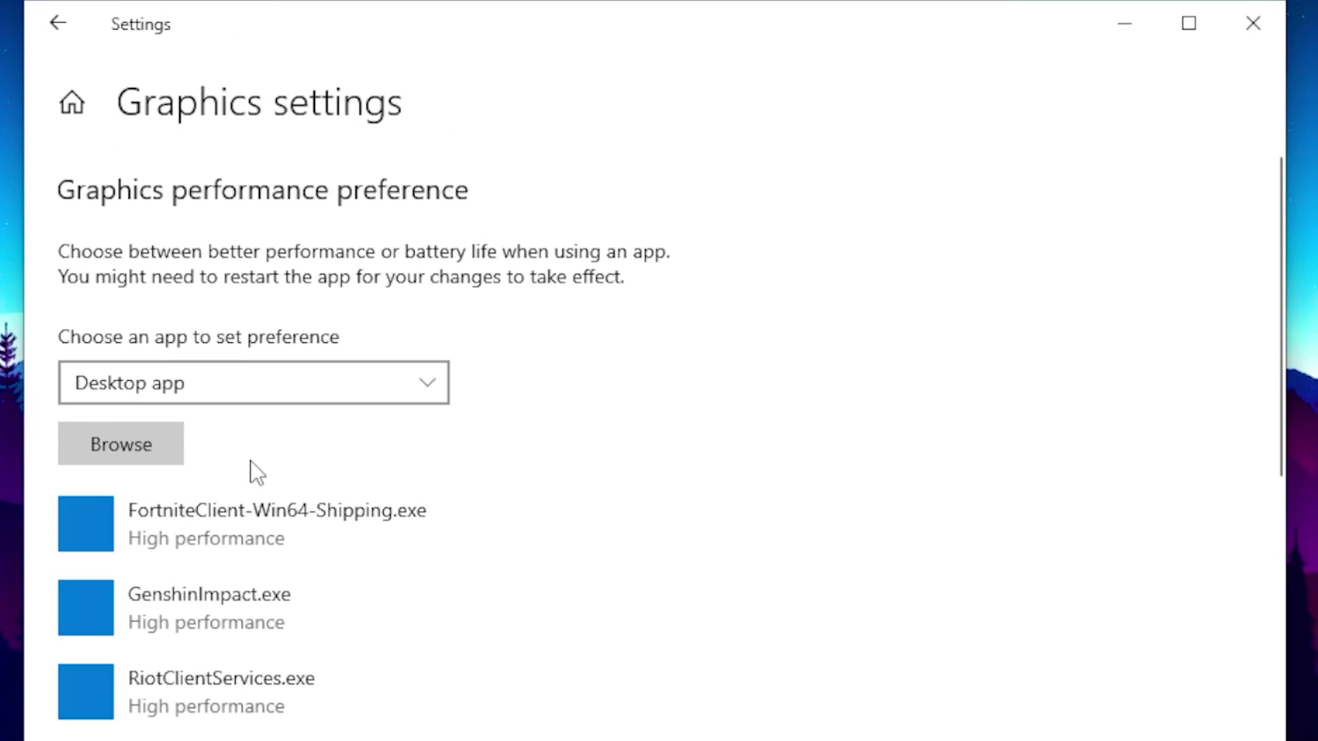
left_click(142, 451)
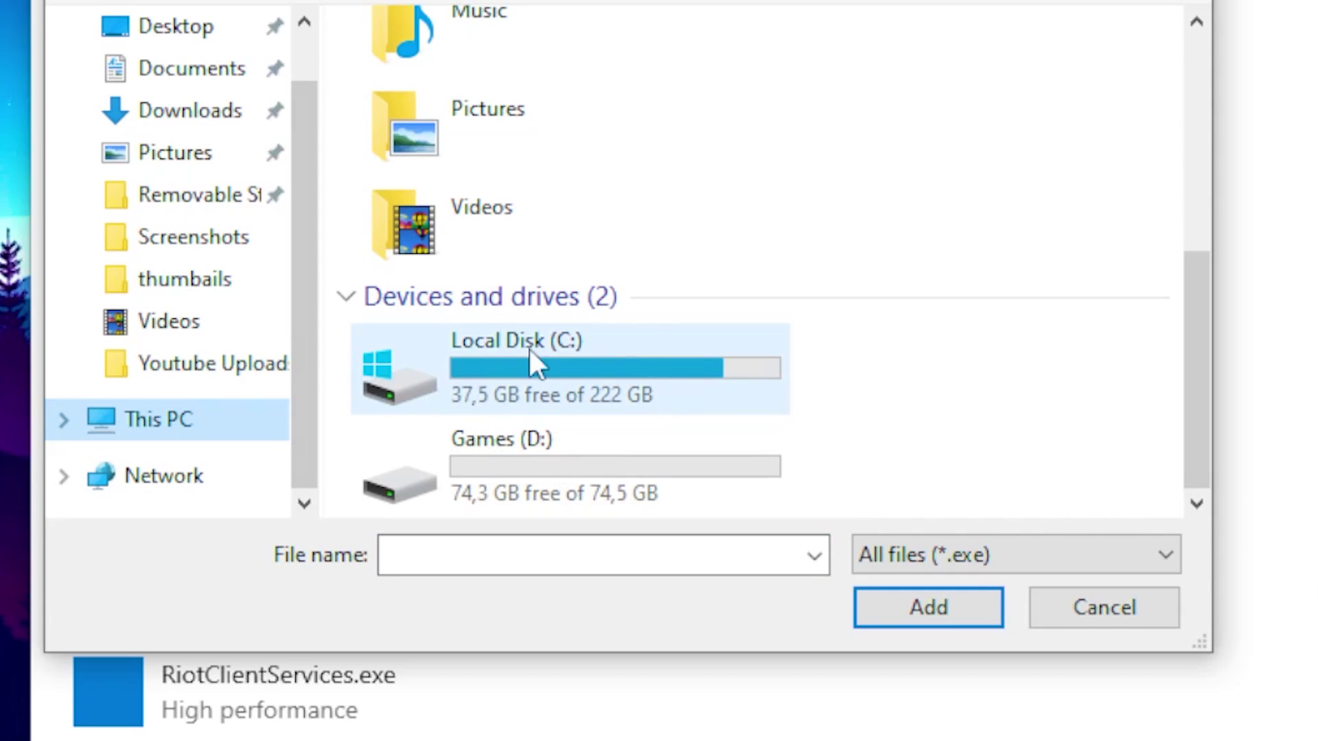
Browse to C:\Program Files (x86)\Steam\steamapps\common\Counter-Strike Global Offensive and choose csgo.exe
double_click(533, 364)
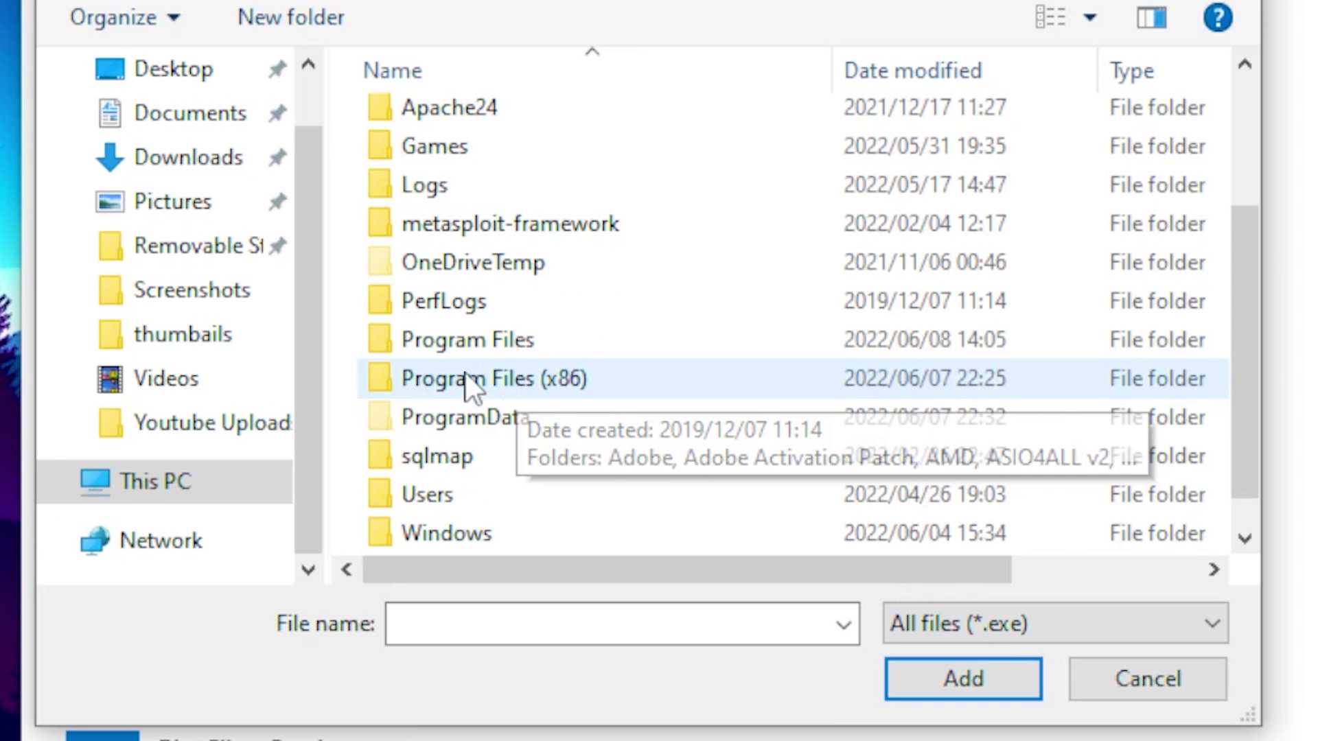
double_click(488, 377)
scroll(491, 405, "down", 4)
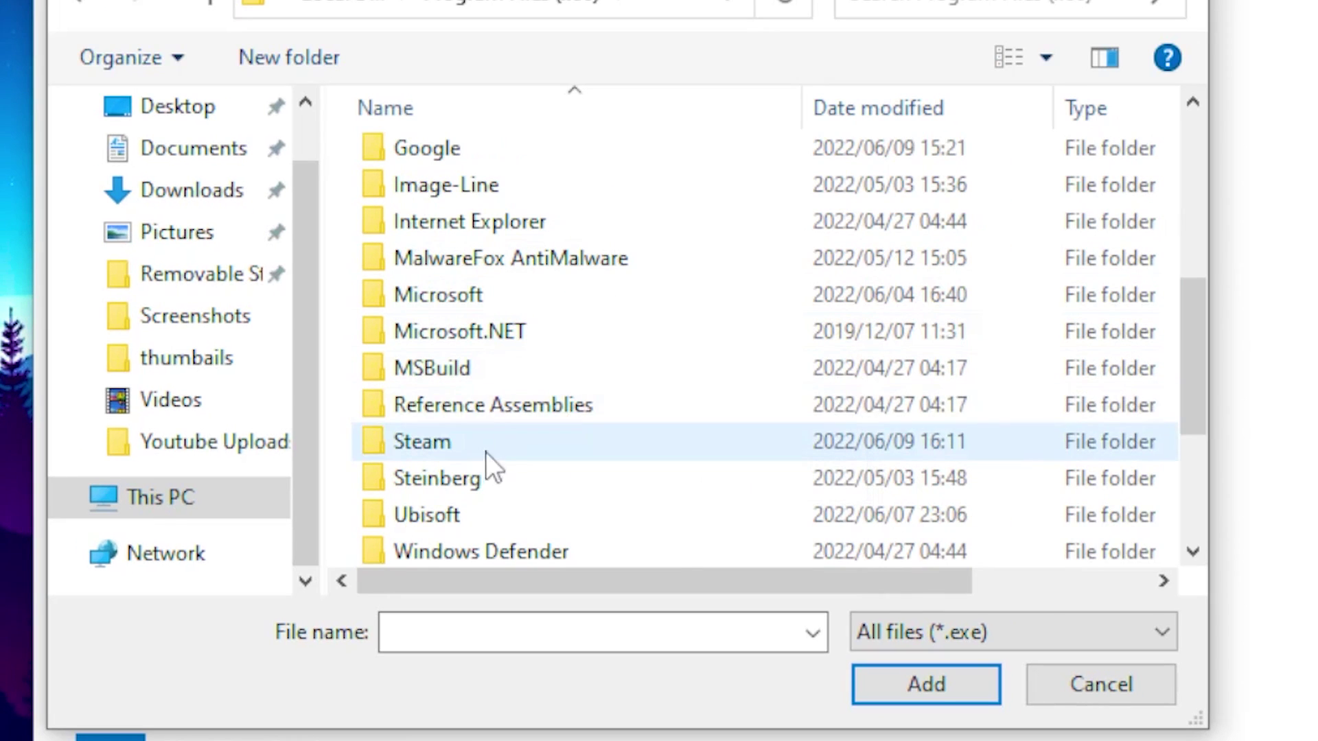
double_click(473, 440)
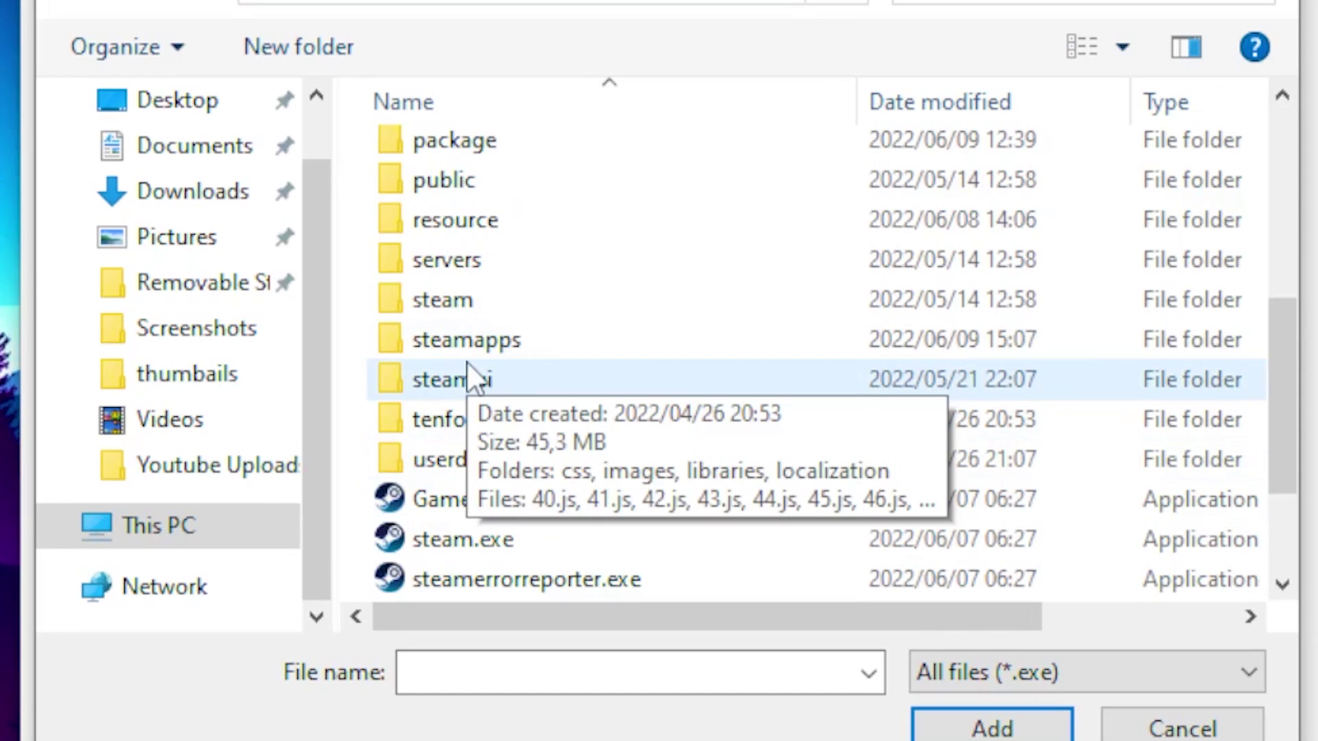
double_click(485, 344)
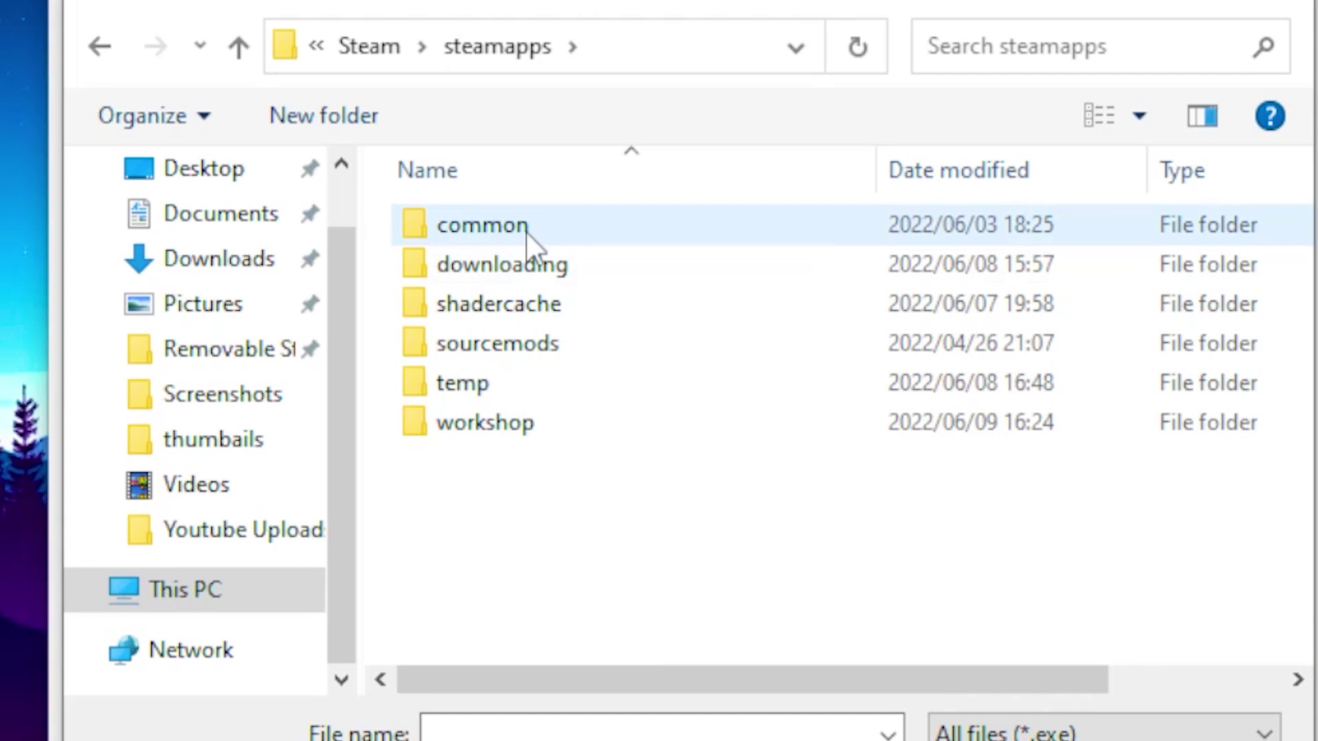
double_click(553, 213)
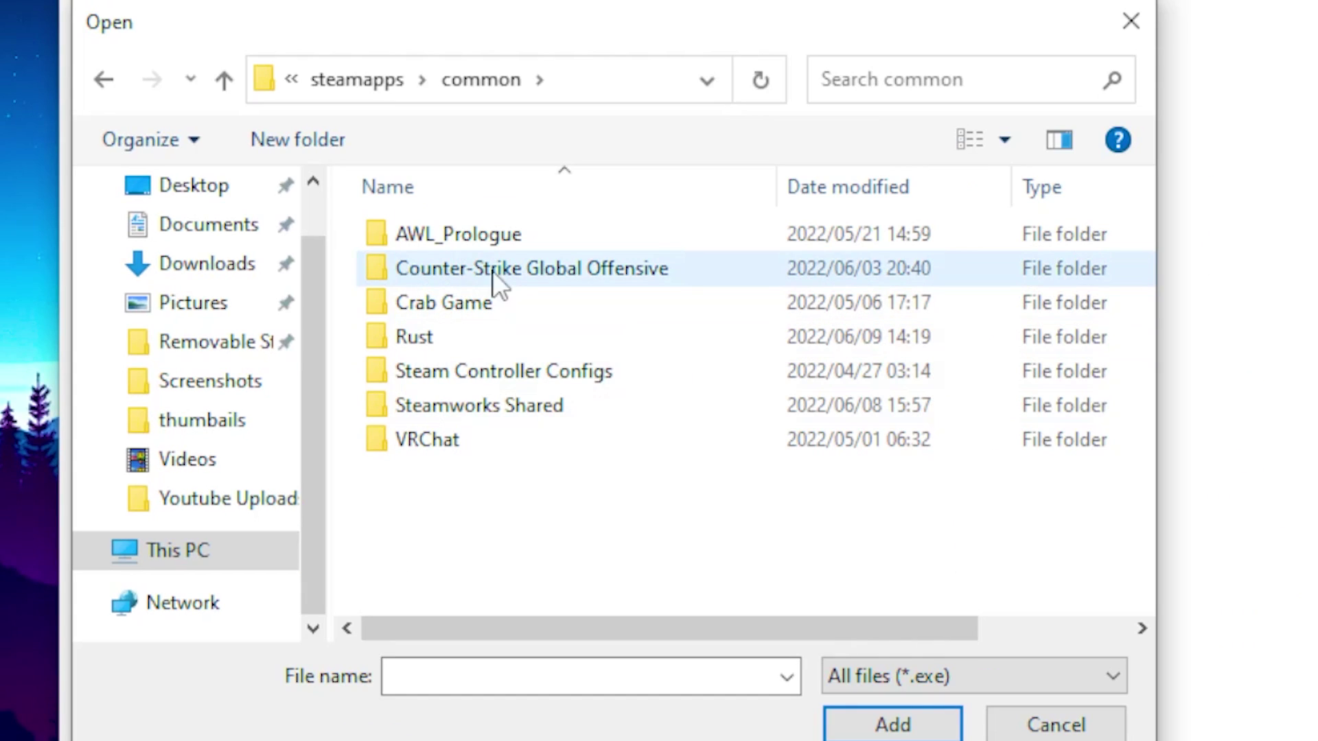
double_click(543, 270)
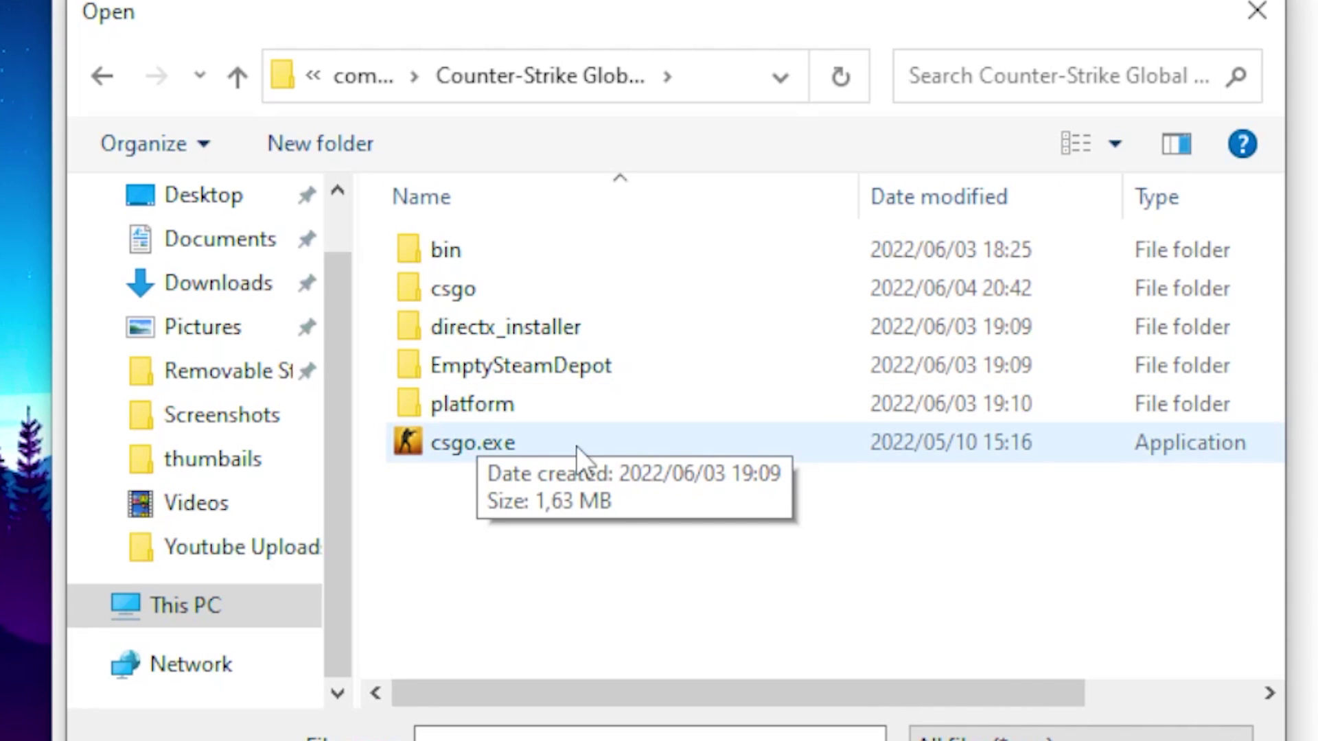
left_click(576, 447)
Add csgo.exe to the graphics list and open its graphics preference options
left_click(970, 662)
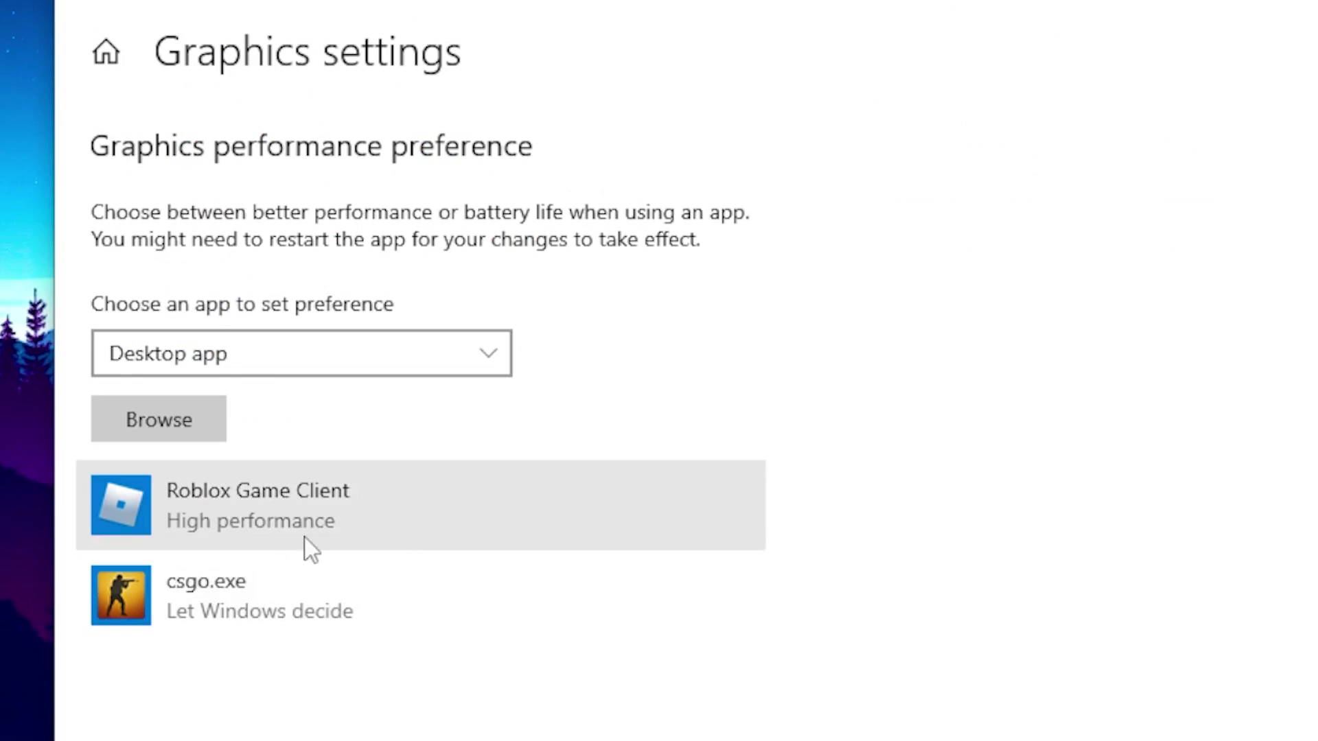
left_click(214, 601)
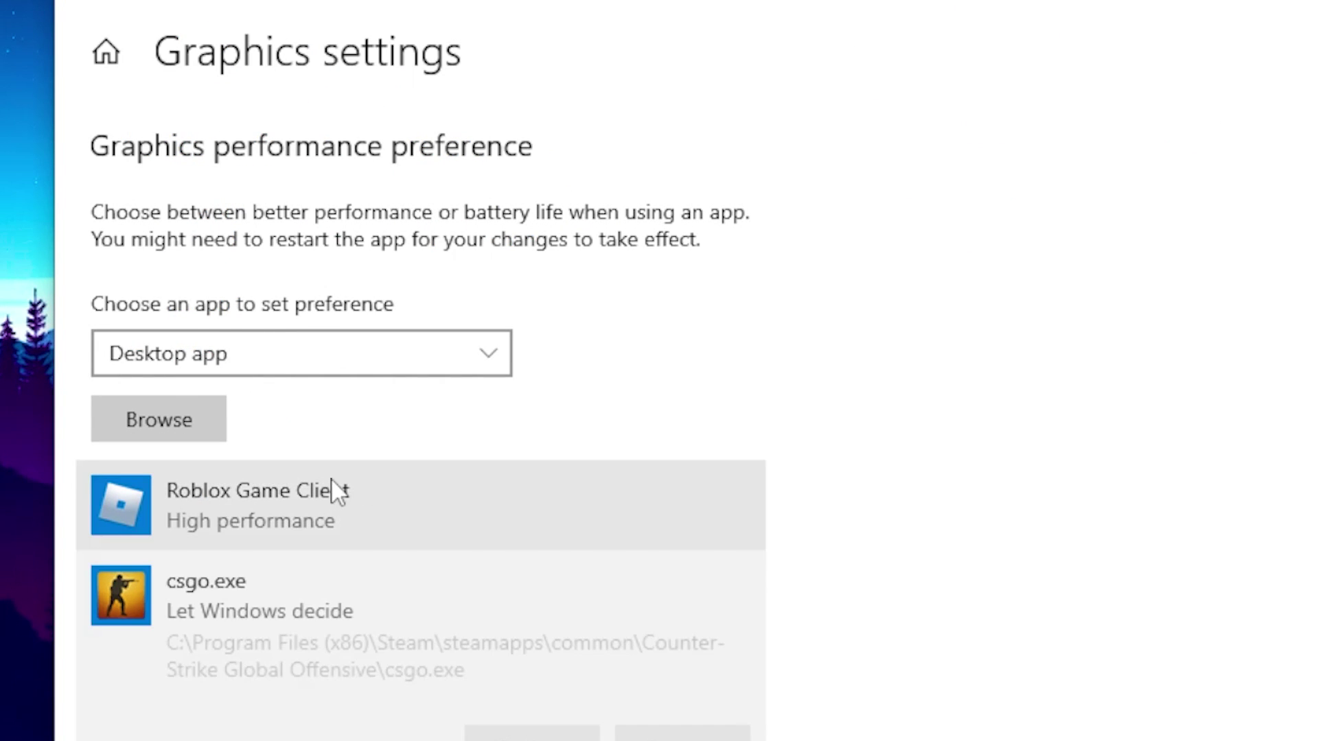
scroll(425, 501, "down", 3)
left_click(532, 547)
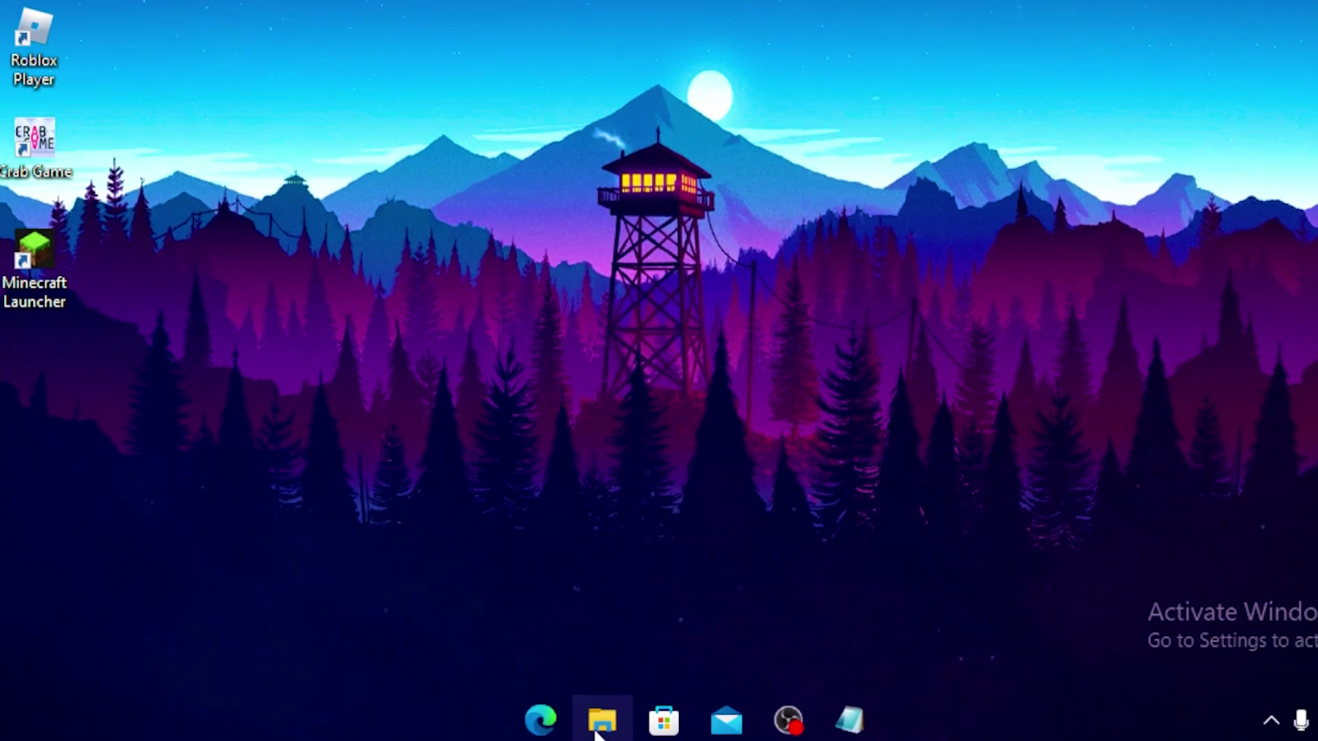
Browse File Explorer to Steam\steamapps\common\Counter-Strike Global Offensive and bring up csgo.exe's context menu
left_click(603, 715)
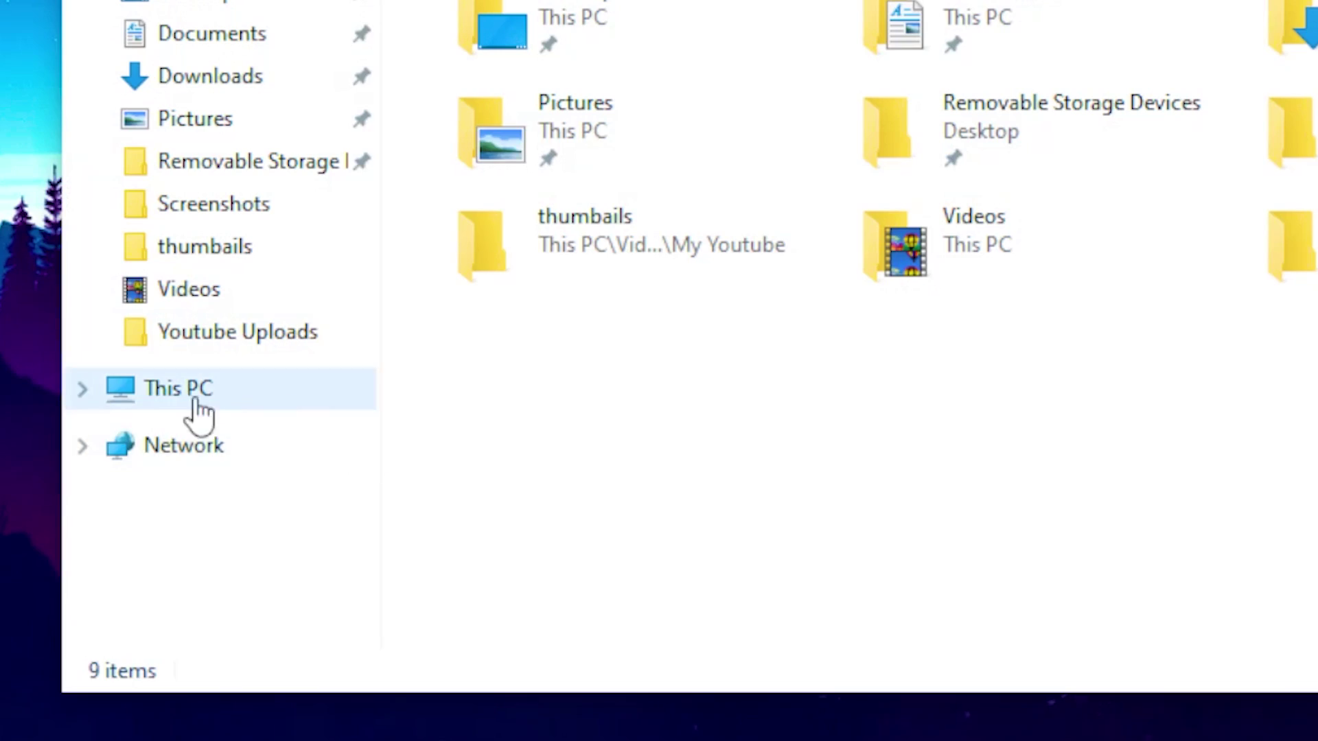
left_click(256, 390)
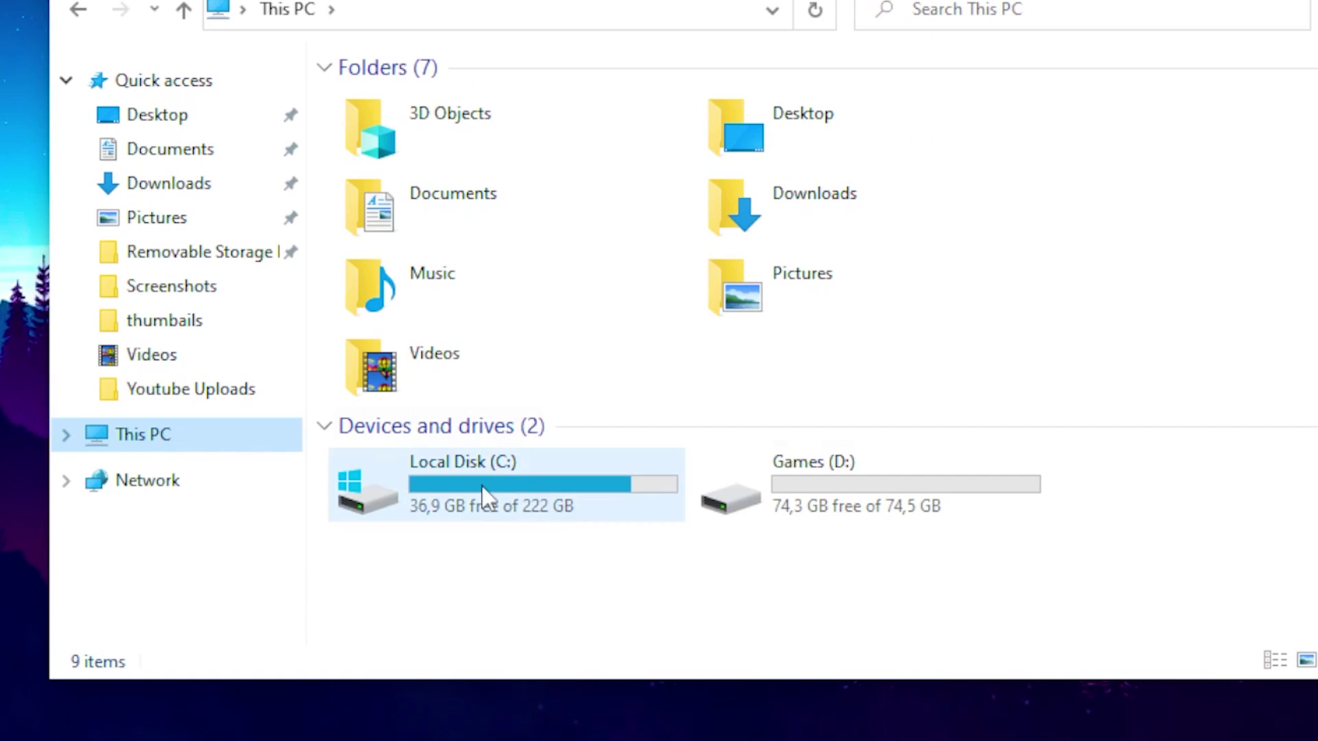
double_click(598, 459)
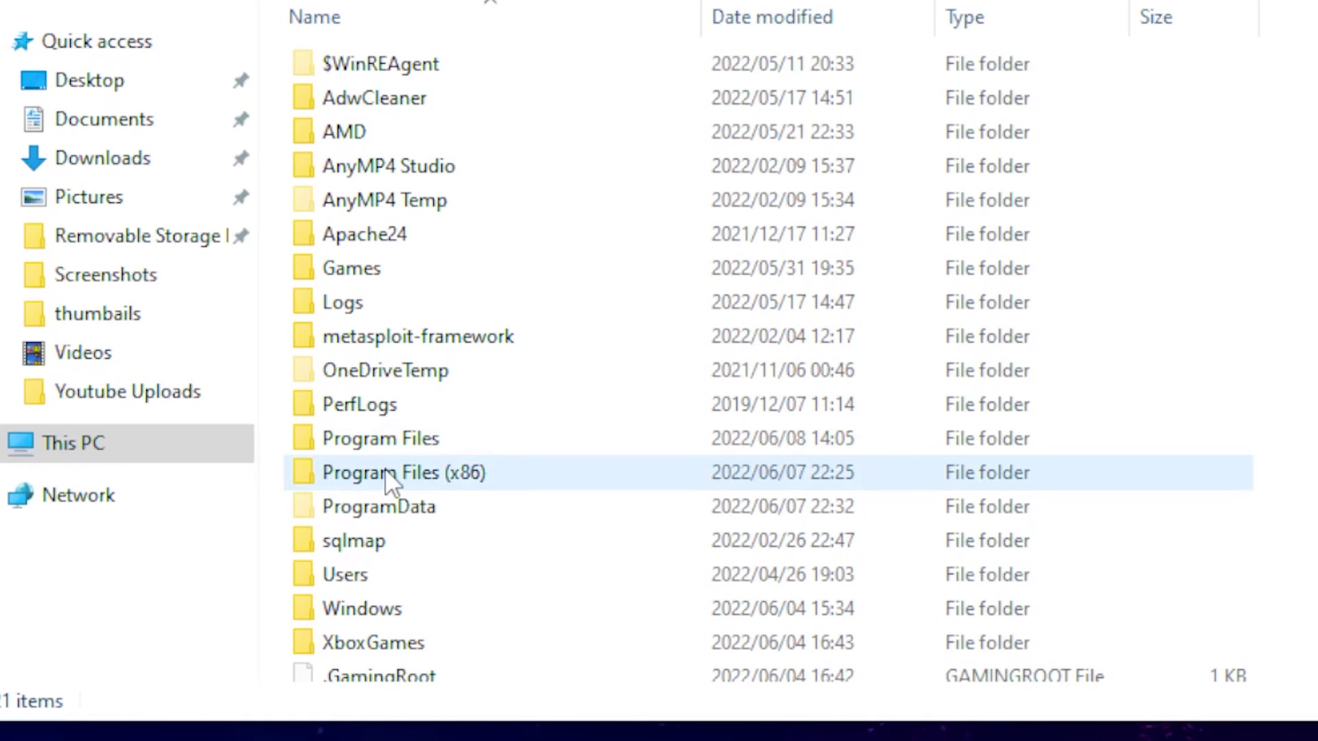
double_click(384, 468)
scroll(594, 269, "down", 4)
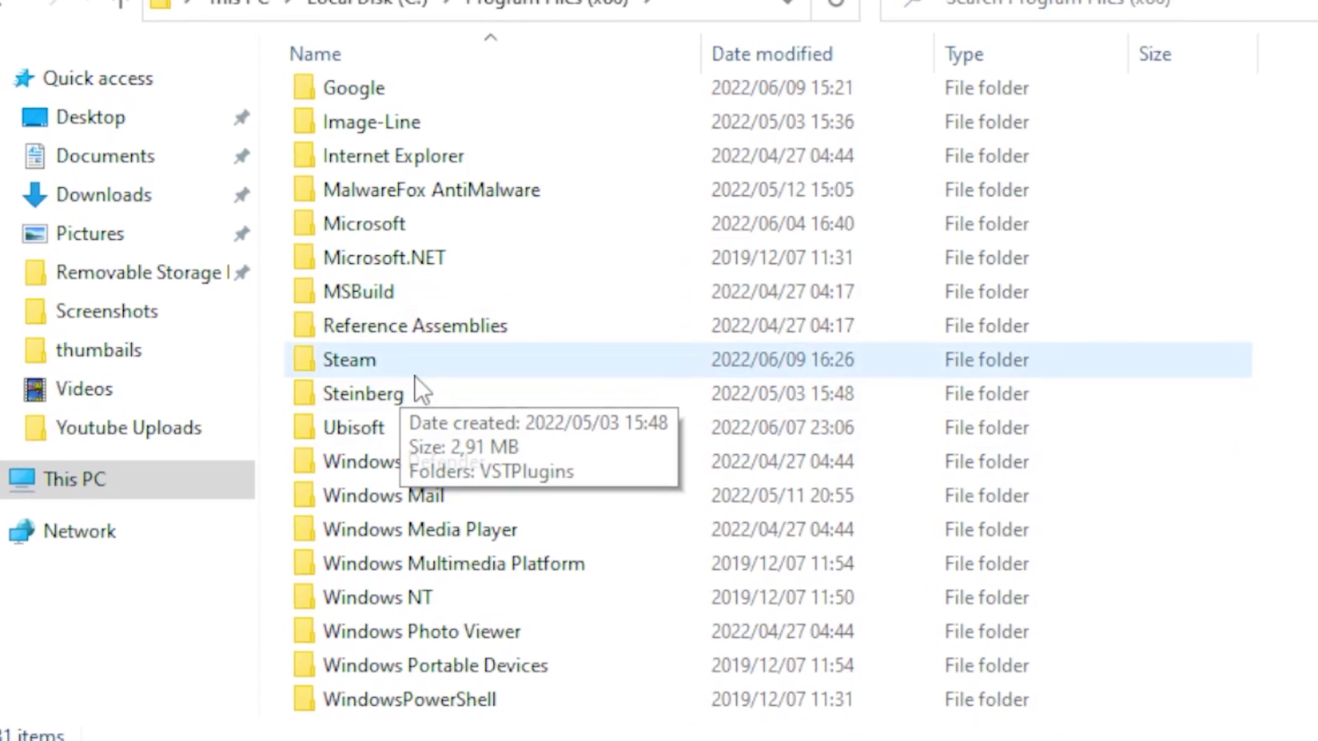
double_click(406, 370)
scroll(484, 268, "down", 4)
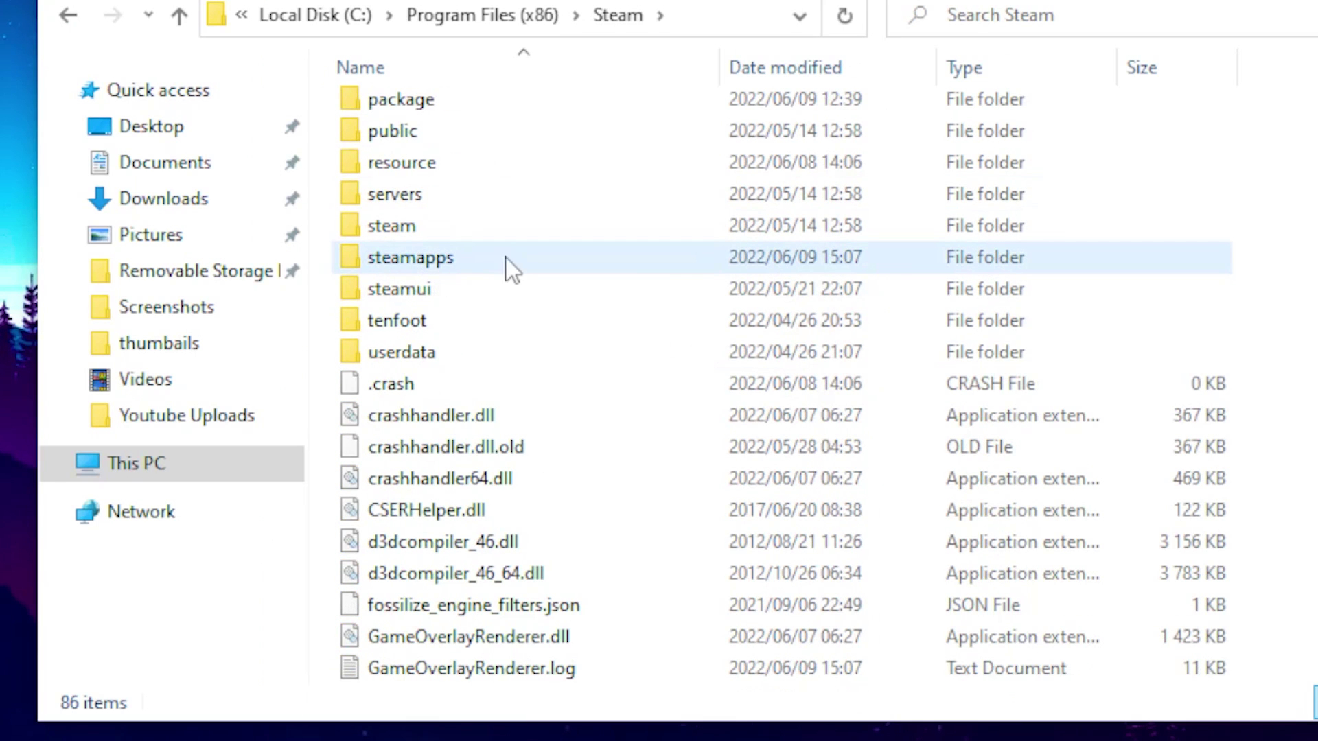
double_click(487, 257)
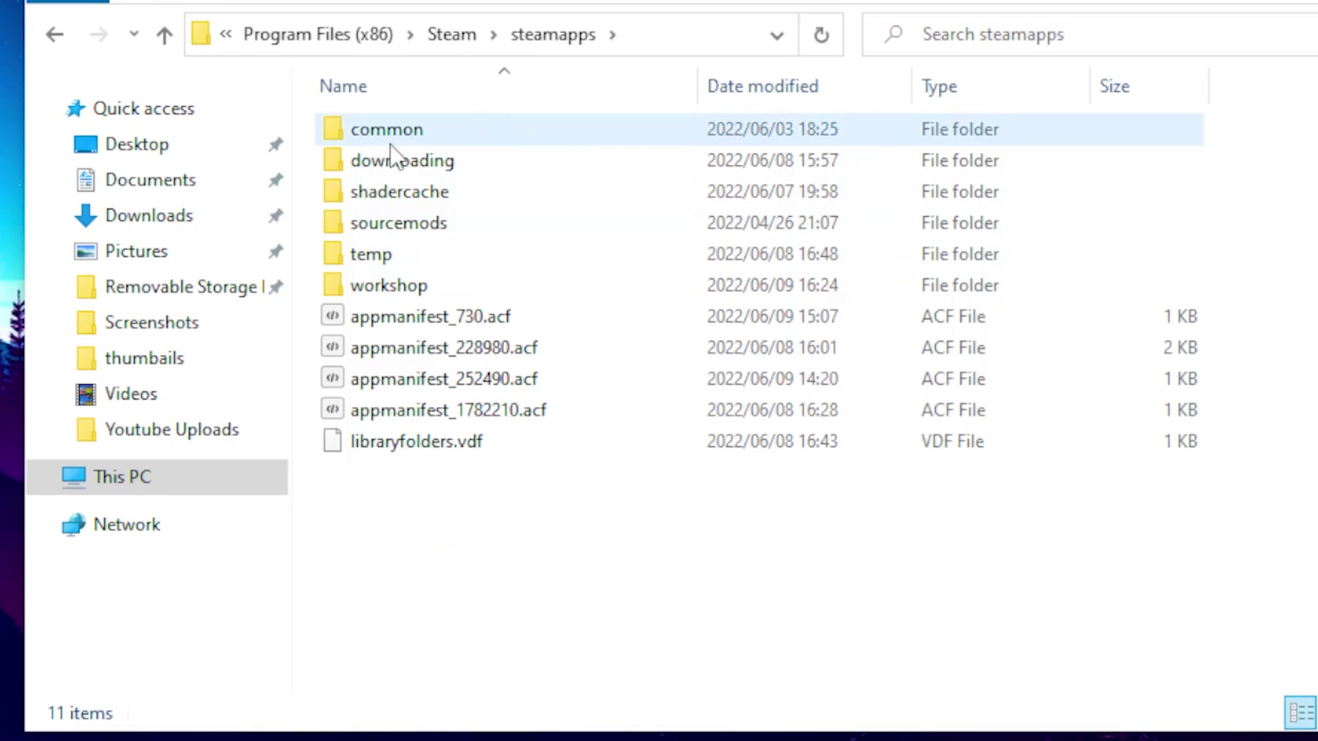
double_click(417, 129)
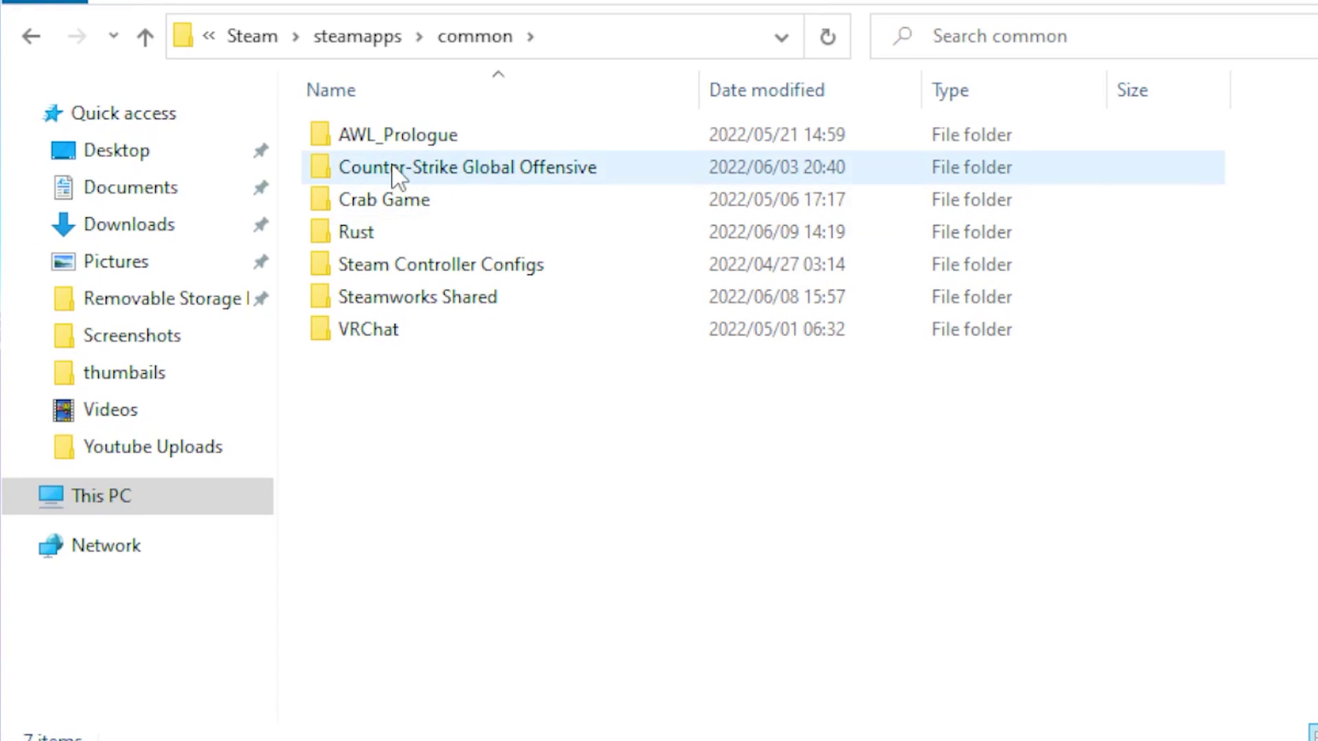
double_click(396, 171)
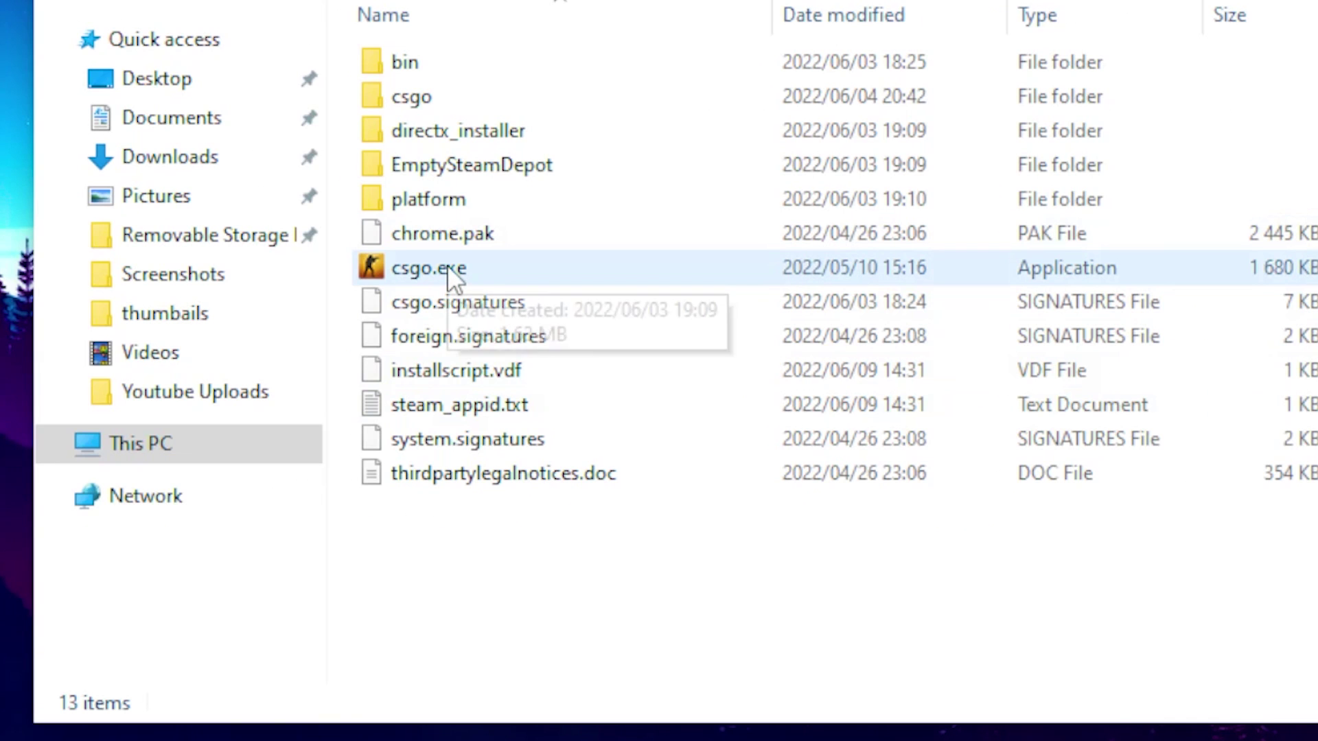
right_click(447, 265)
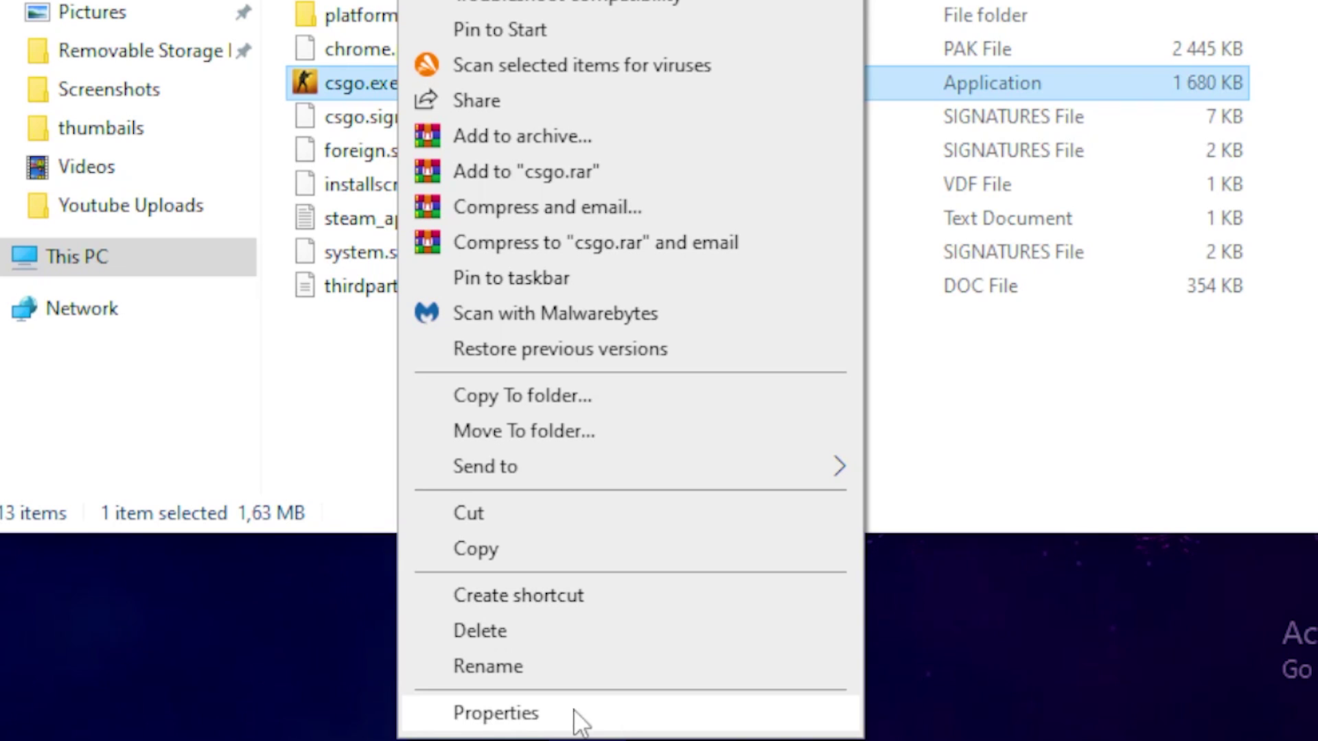
Set csgo.exe's compatibility to override high DPI scaling by Application and save the properties
left_click(494, 714)
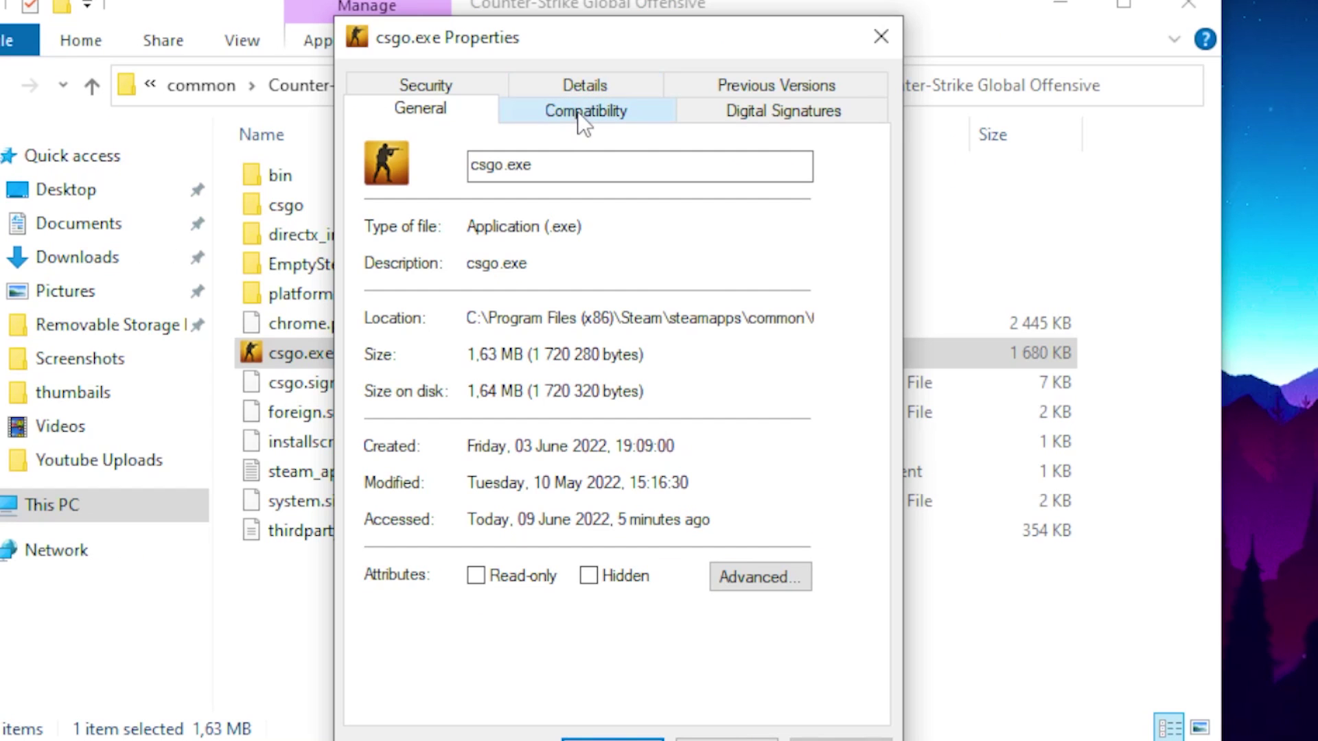
left_click(578, 112)
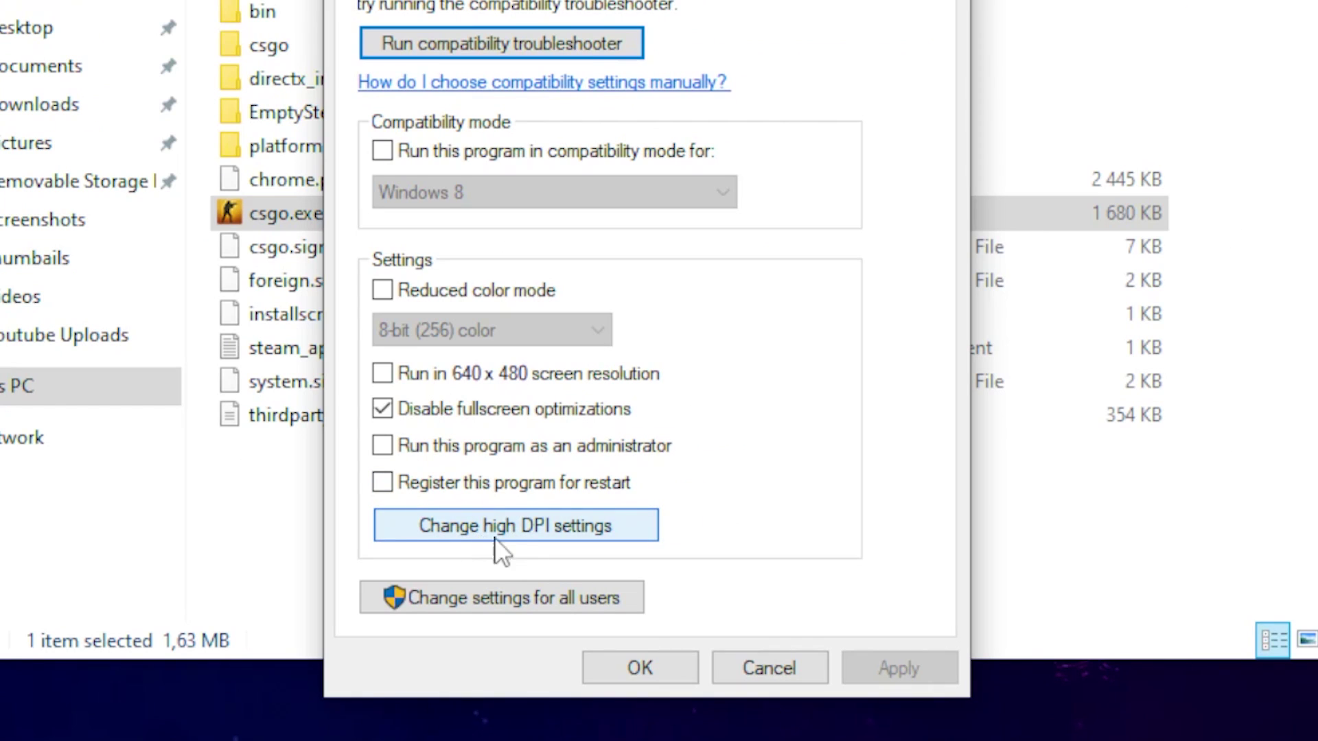
left_click(499, 538)
left_click(479, 464)
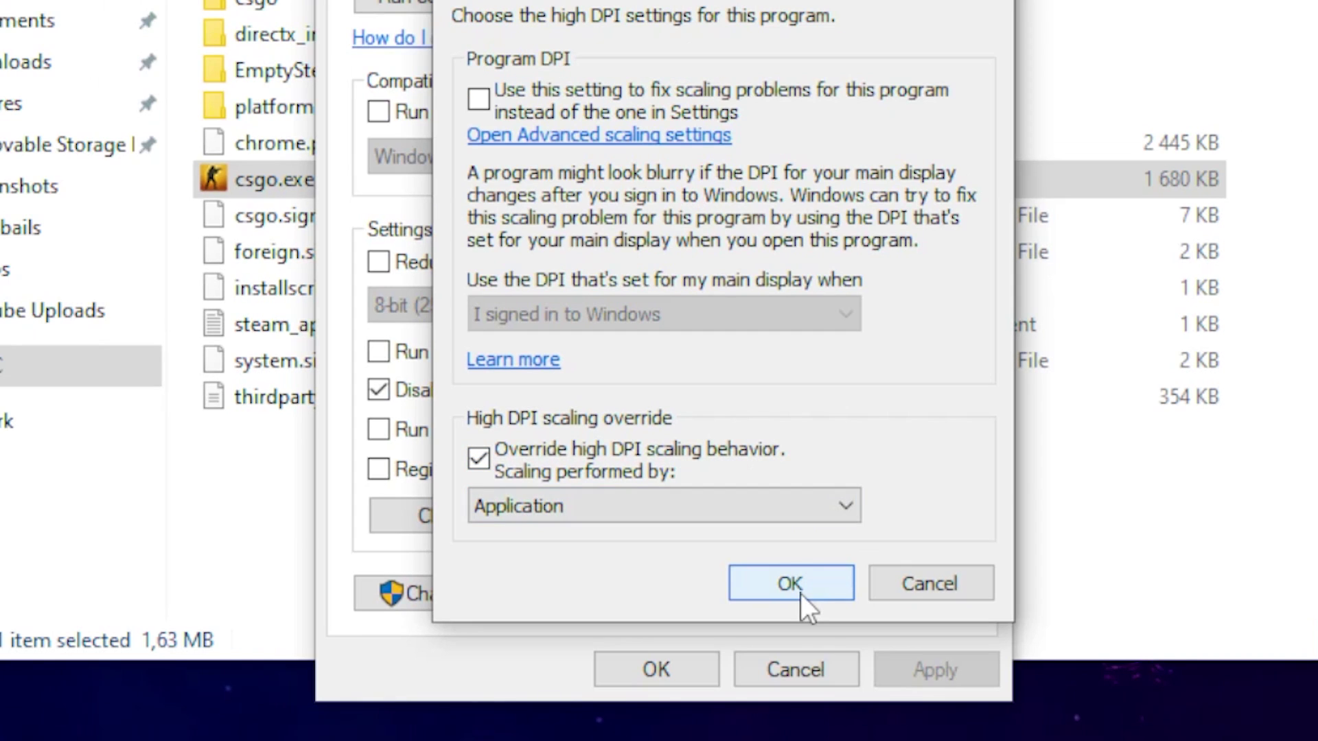
left_click(798, 605)
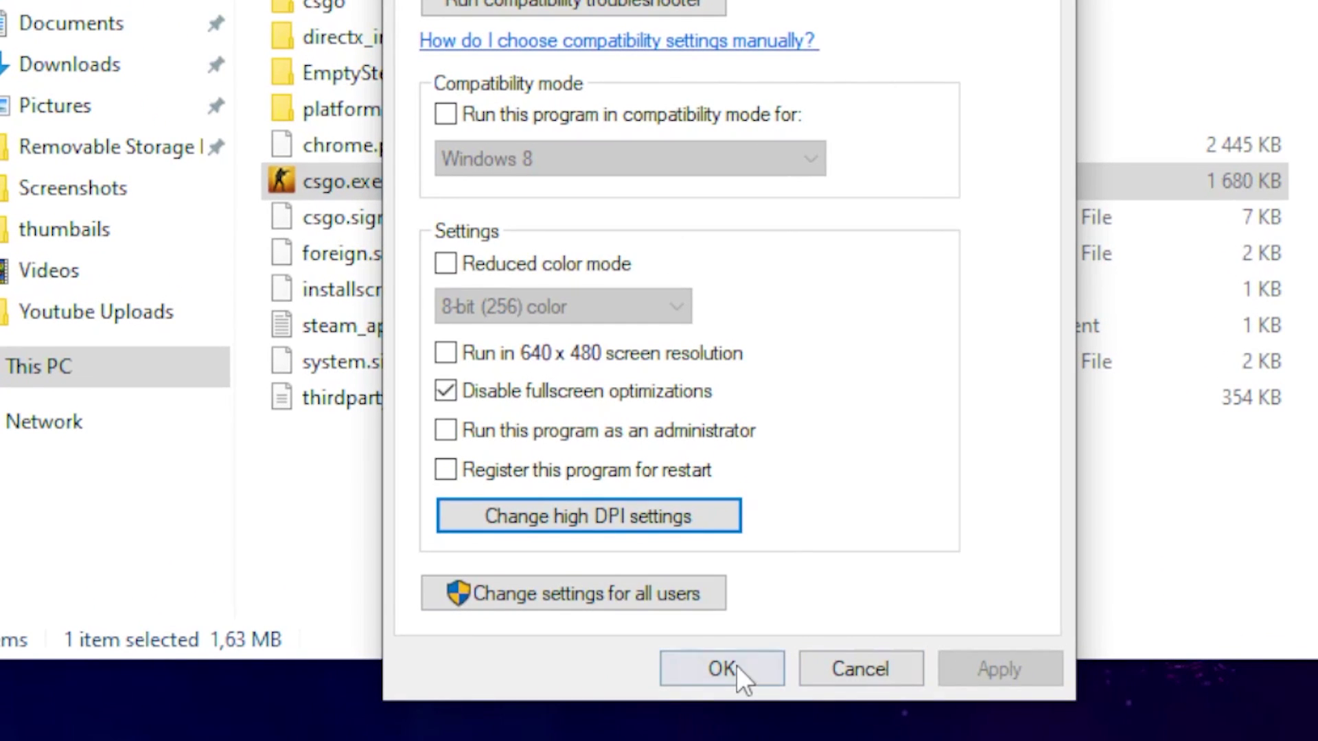
left_click(736, 665)
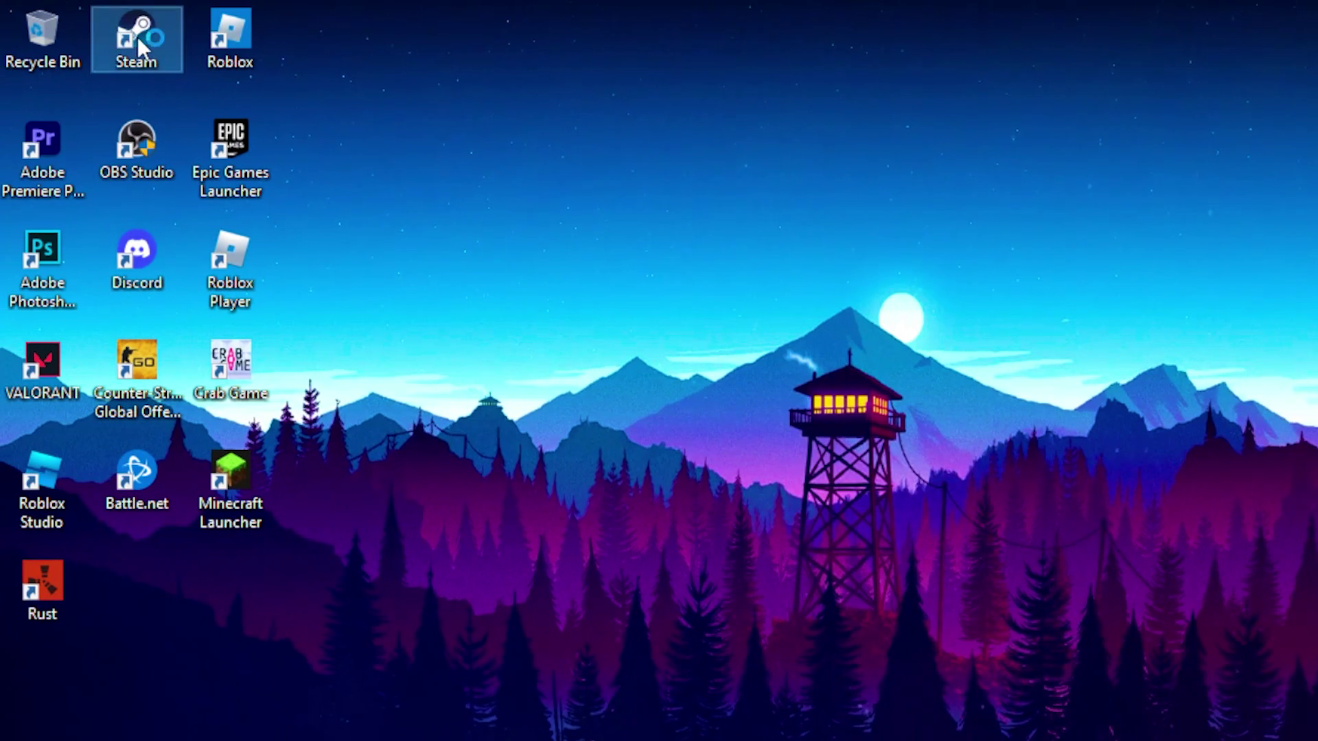
Edit CS:GO's Steam launch options to -novid +mat_quene_mode -1 +r_dynamic 0 -high
double_click(135, 35)
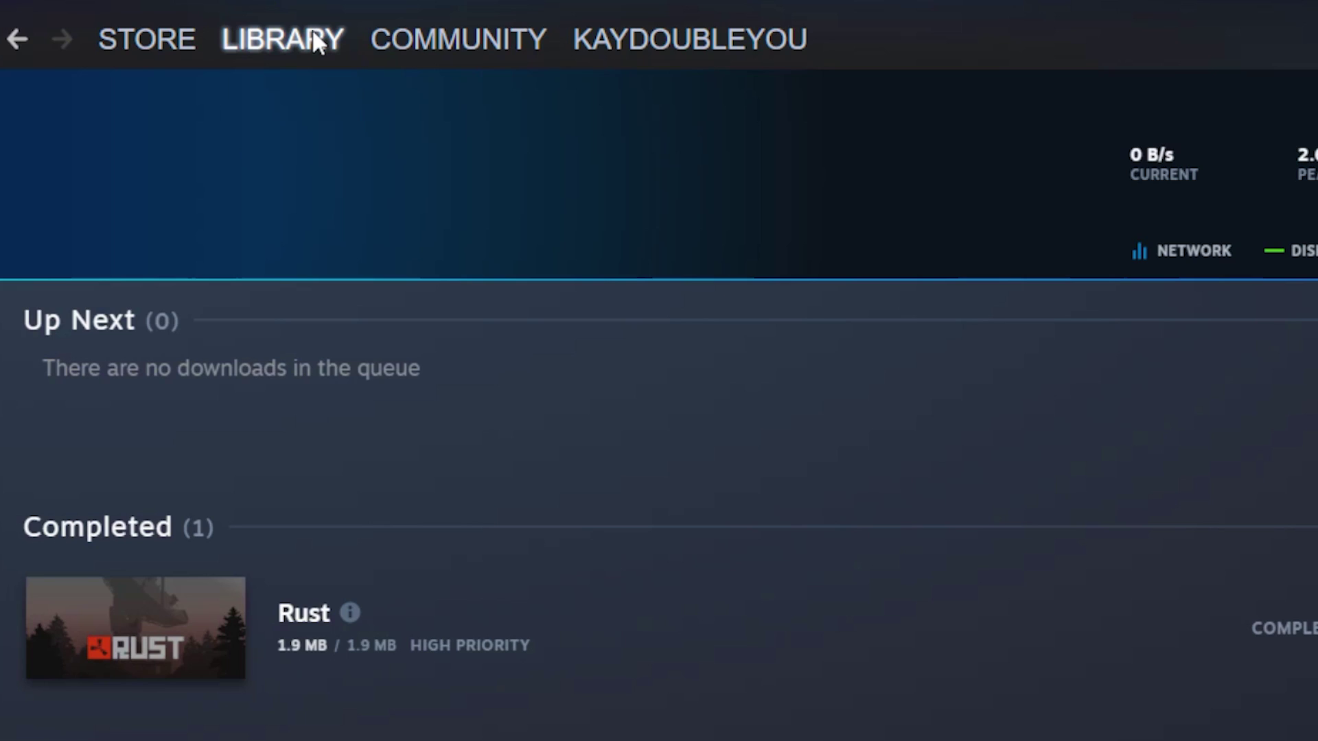
left_click(312, 39)
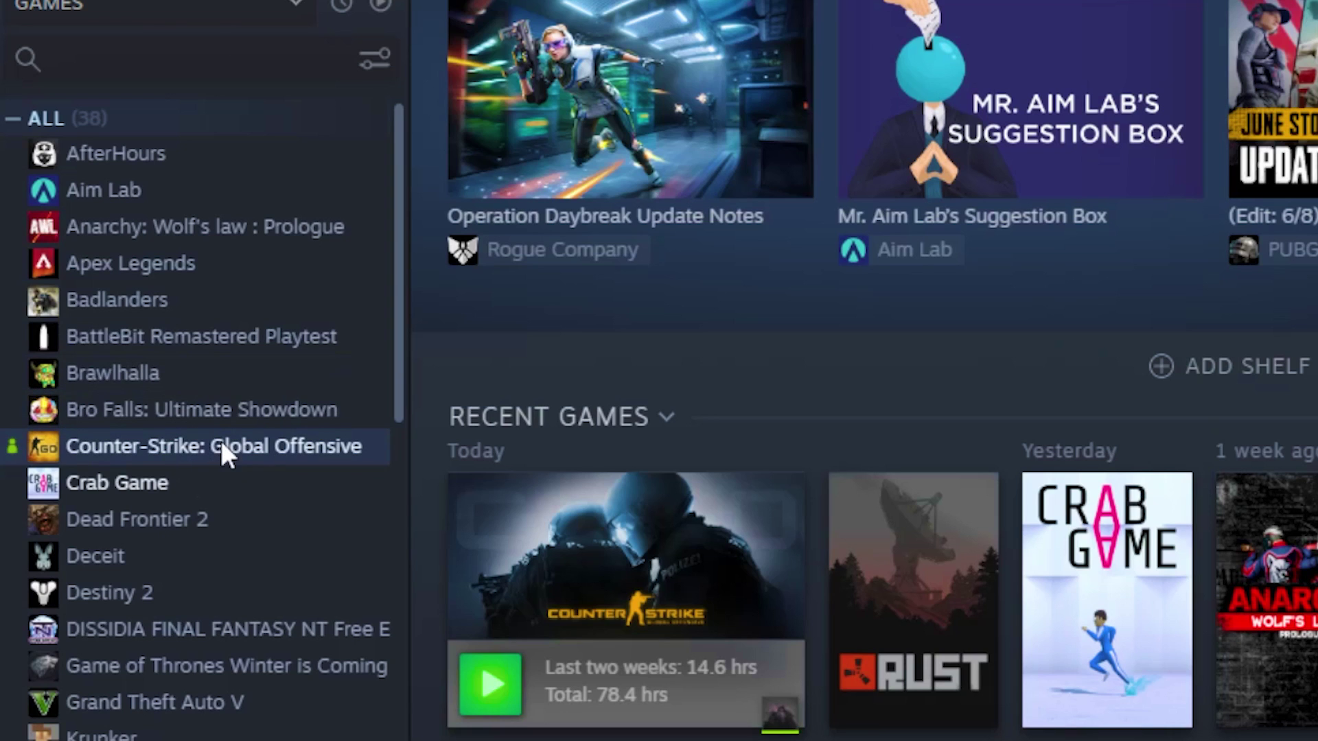
right_click(221, 446)
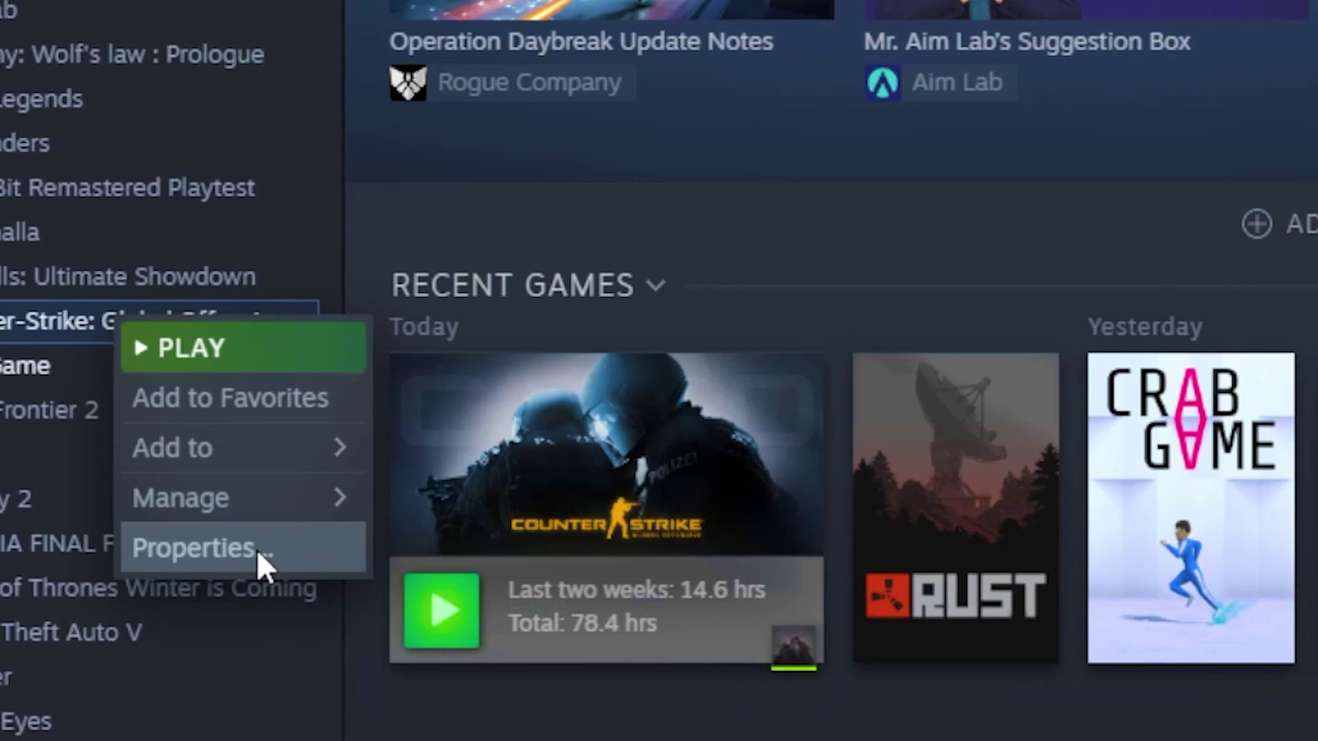
left_click(258, 553)
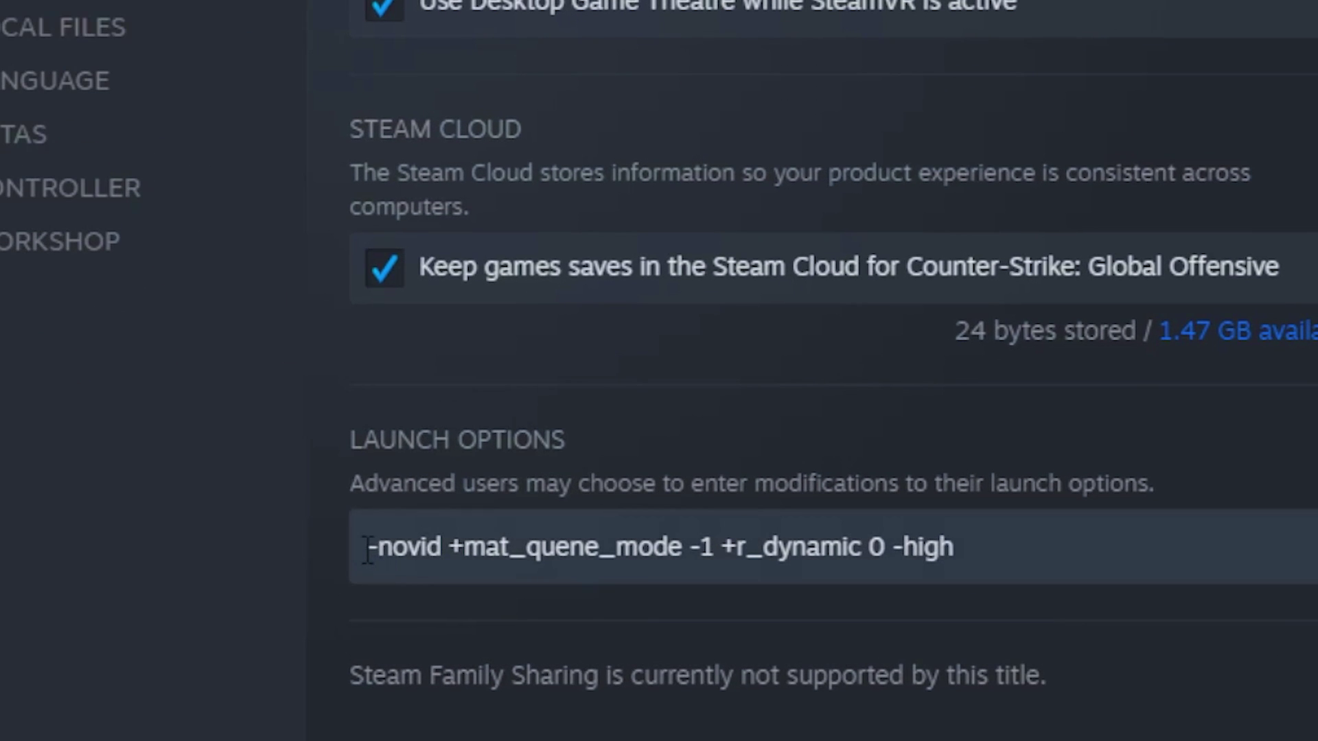
left_click_drag(368, 549, 1035, 544)
left_click(991, 541)
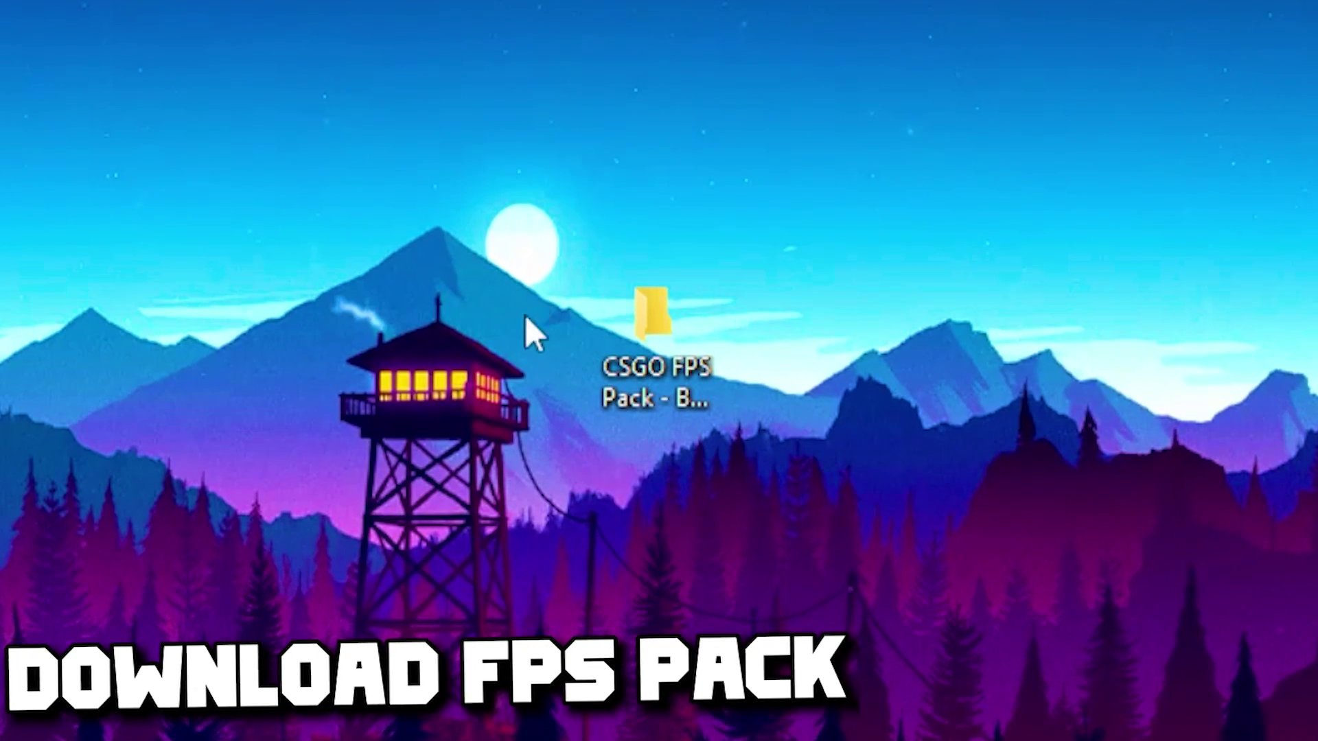
Open the CSGO FPS Pack's 1- Settings Configuration folder and select autoexec.cfg and config.cfg
left_click(593, 390)
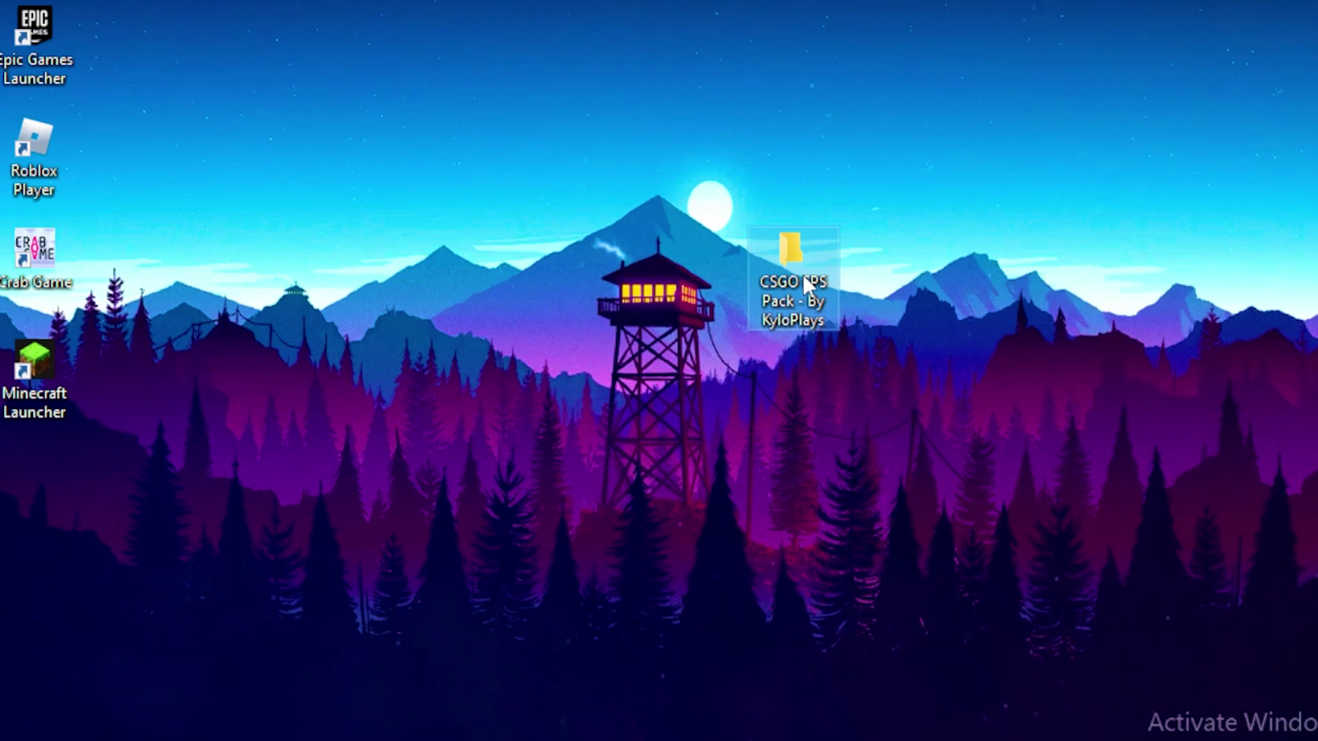
double_click(803, 278)
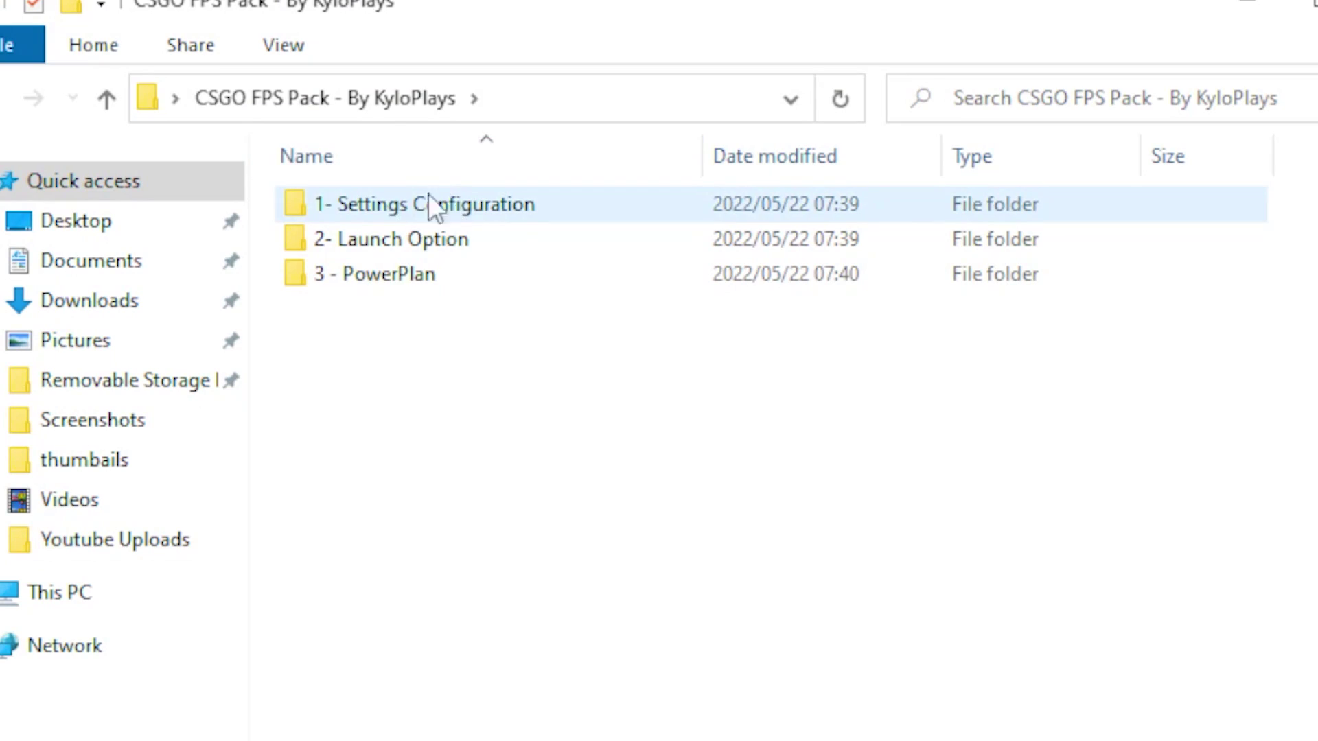
double_click(433, 201)
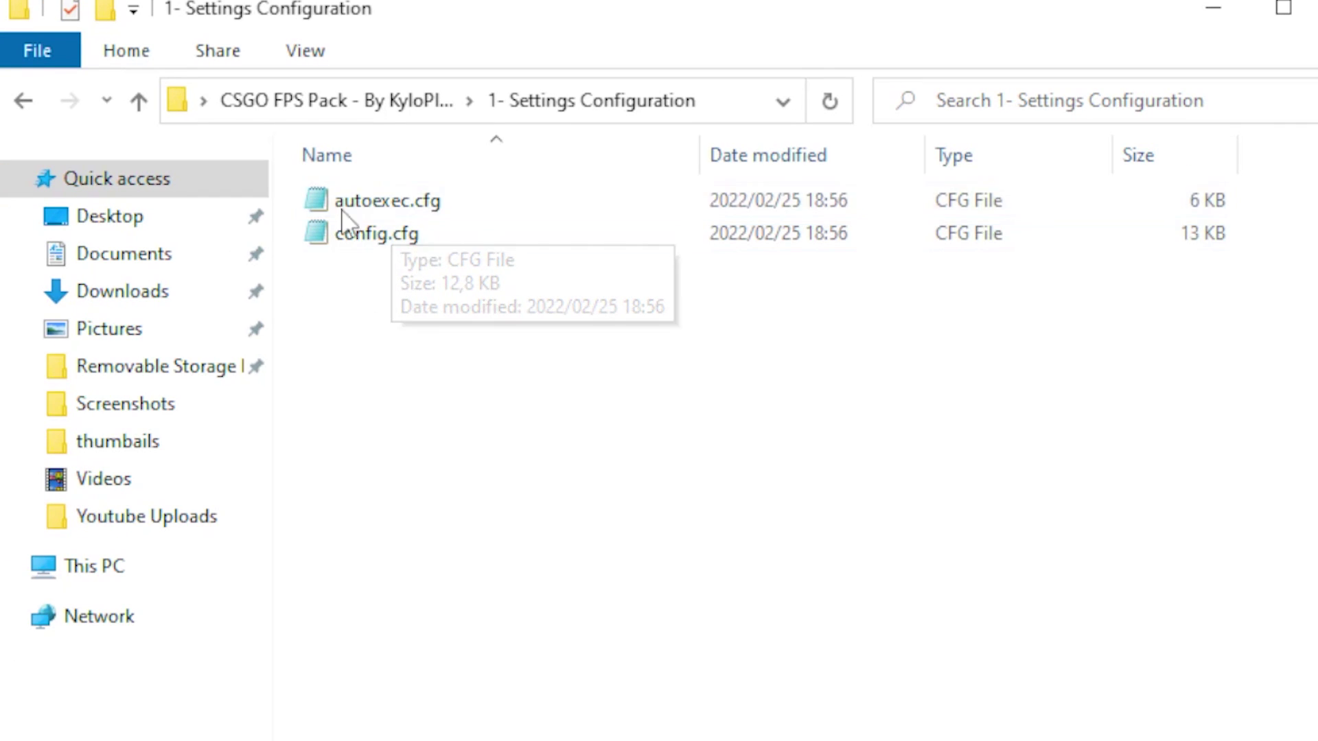
left_click_drag(412, 248, 427, 182)
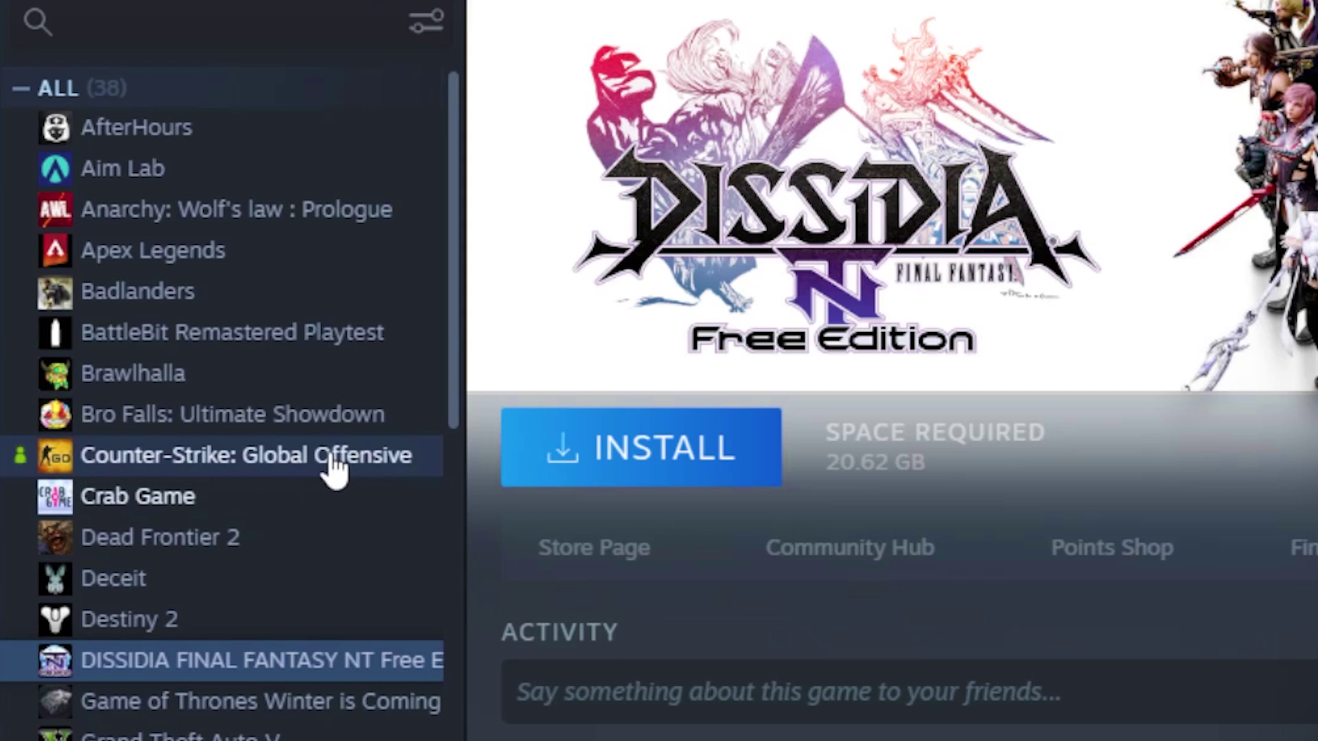
Paste autoexec.cfg and config.cfg into CS:GO's csgo\cfg folder, reached through Steam's Local Files
right_click(334, 469)
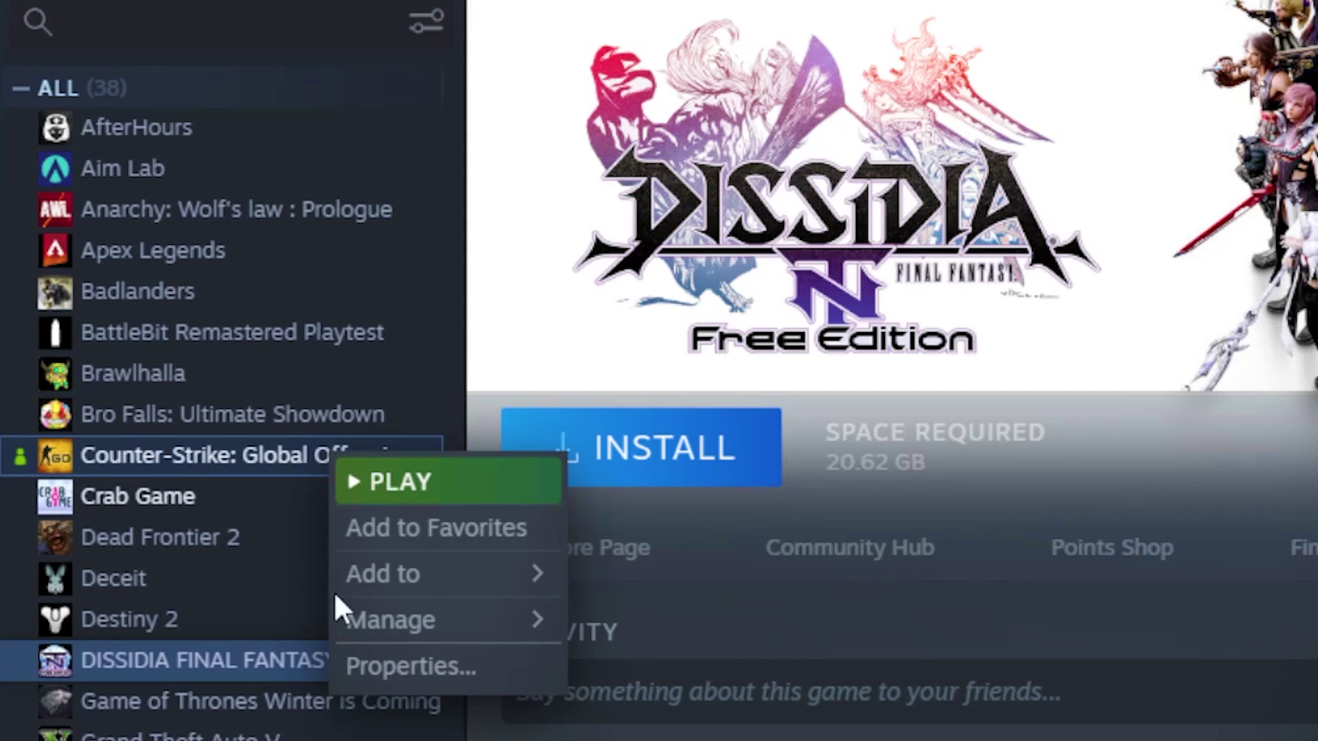
left_click(404, 666)
left_click(187, 297)
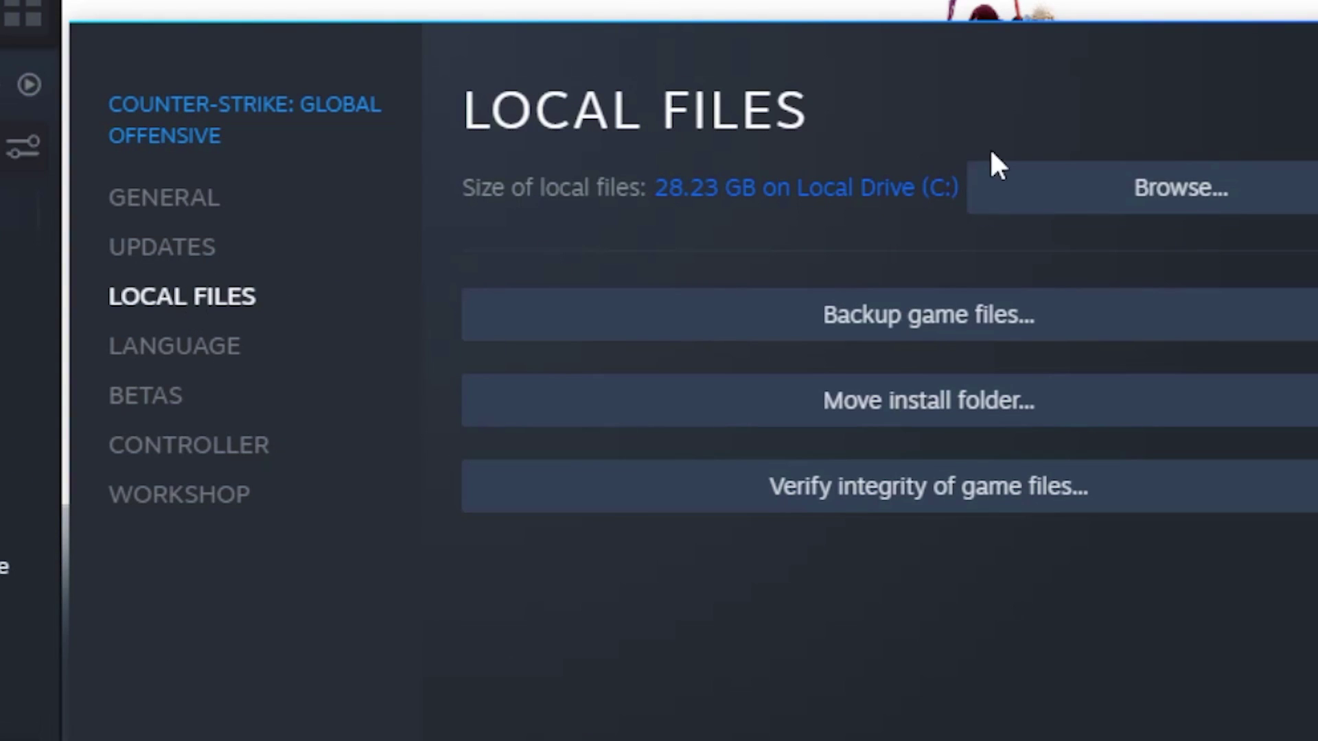
left_click(915, 197)
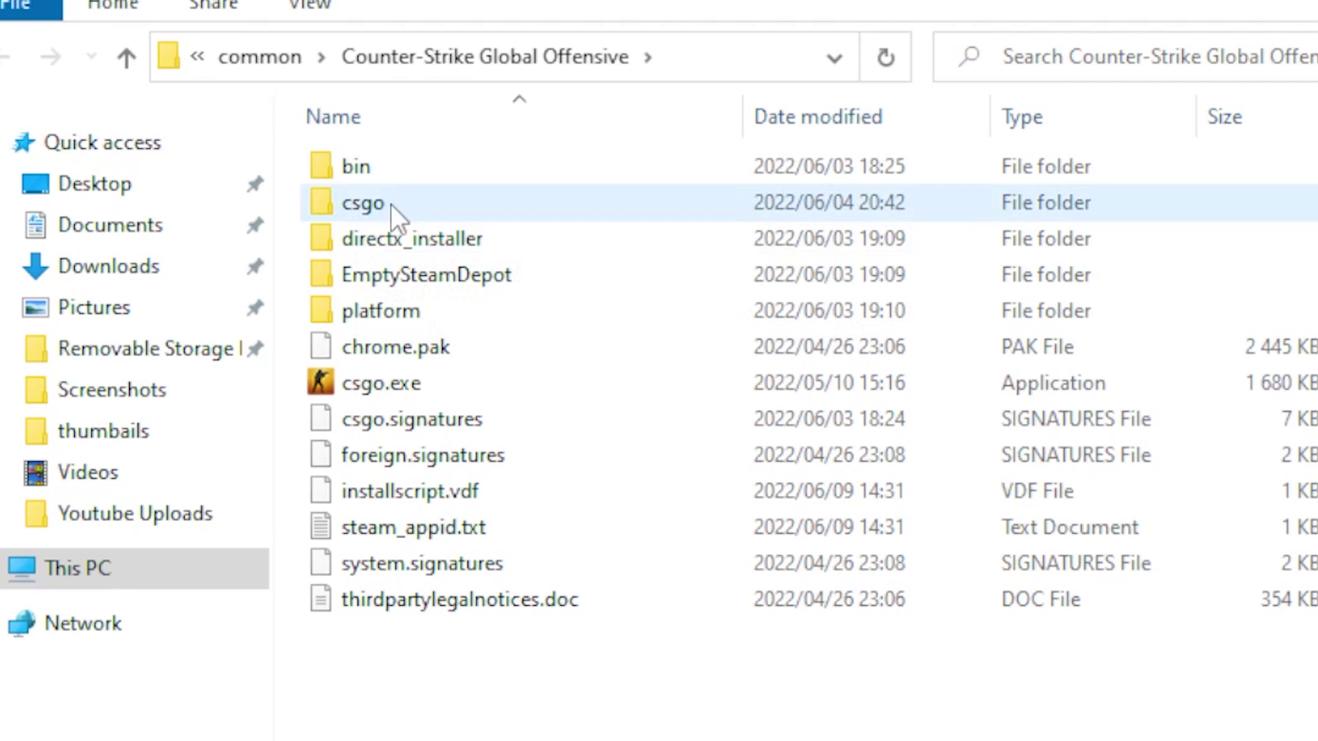
double_click(390, 204)
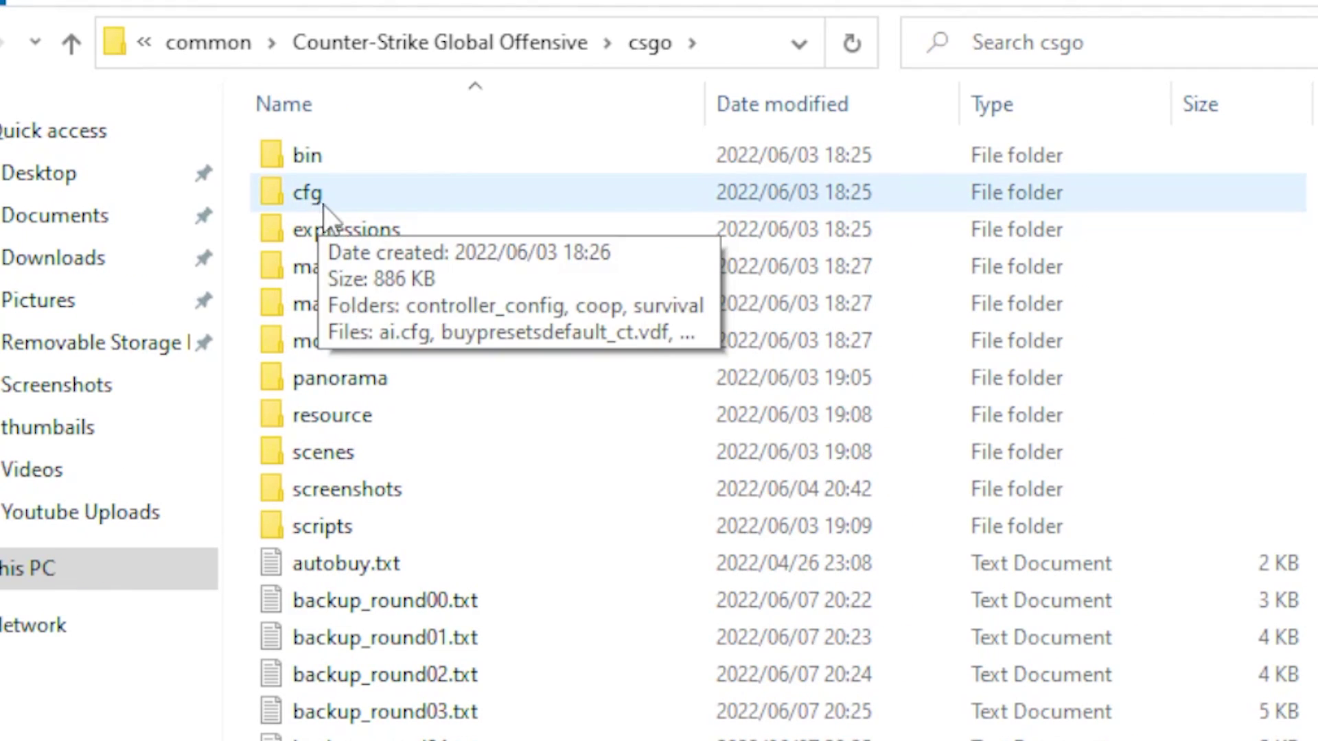
double_click(337, 195)
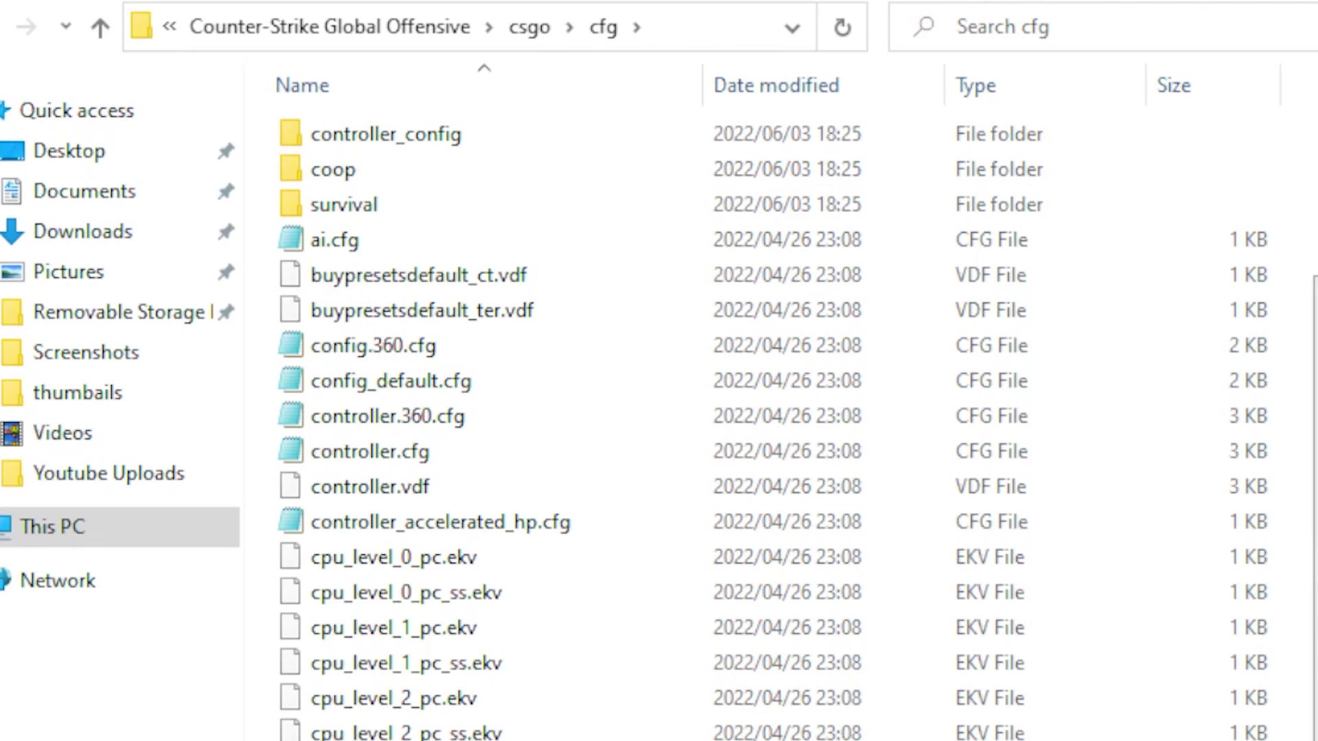
key("ctrl+v")
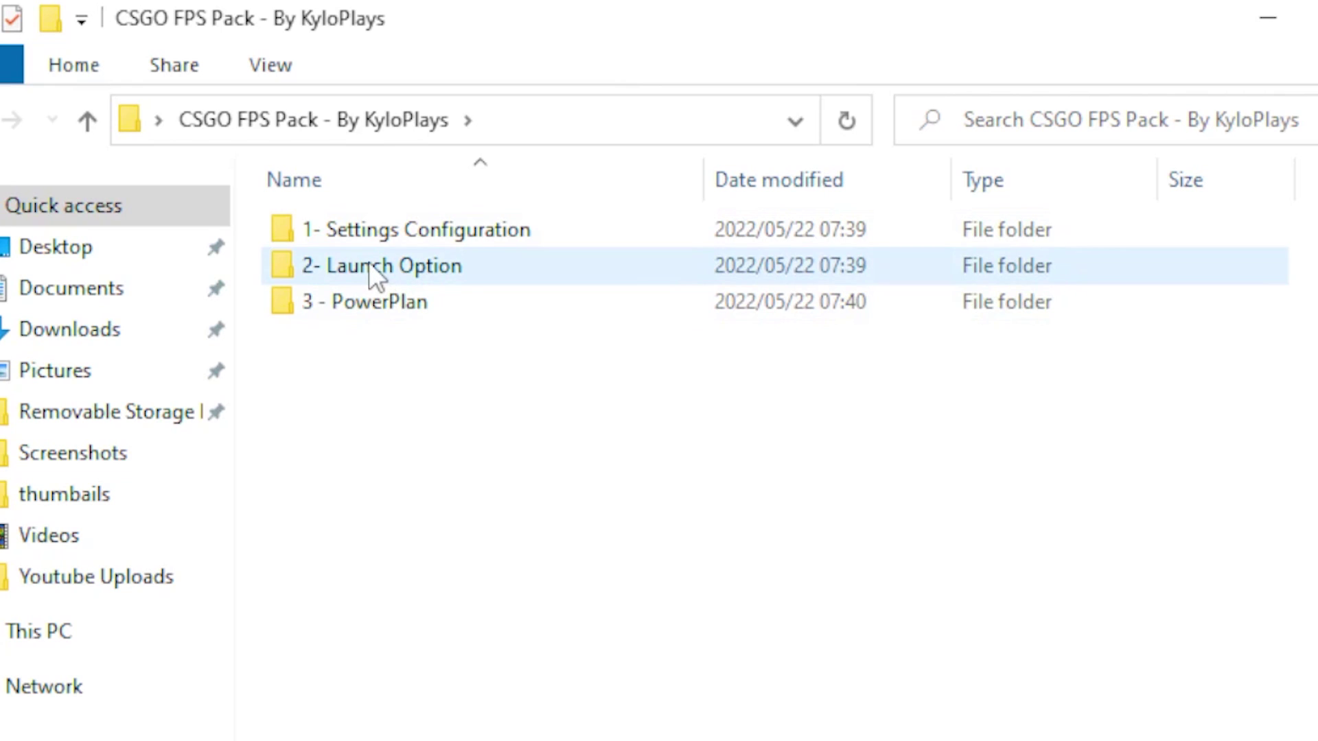
Open Ultimate Performance CMD.txt from 3 - PowerPlan and select its powercfg -duplicatescheme command to copy
left_click(371, 268)
double_click(410, 302)
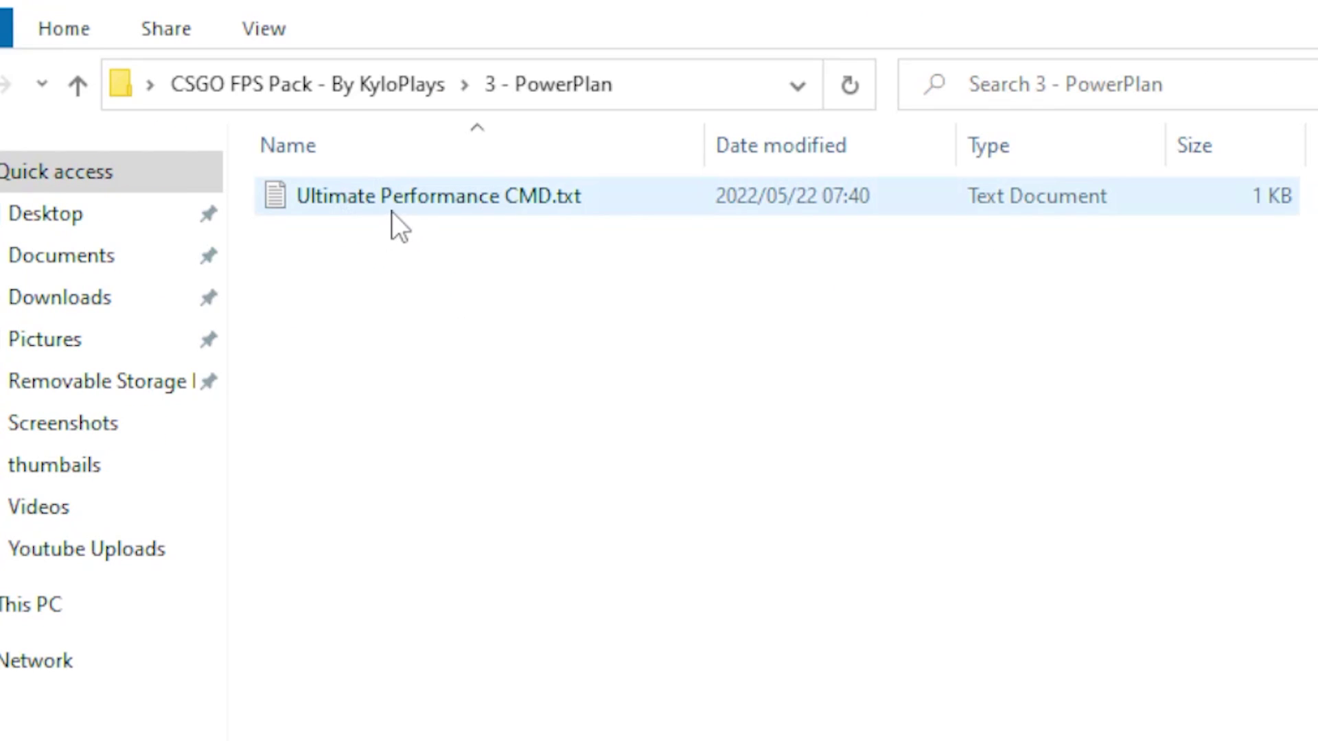
double_click(398, 199)
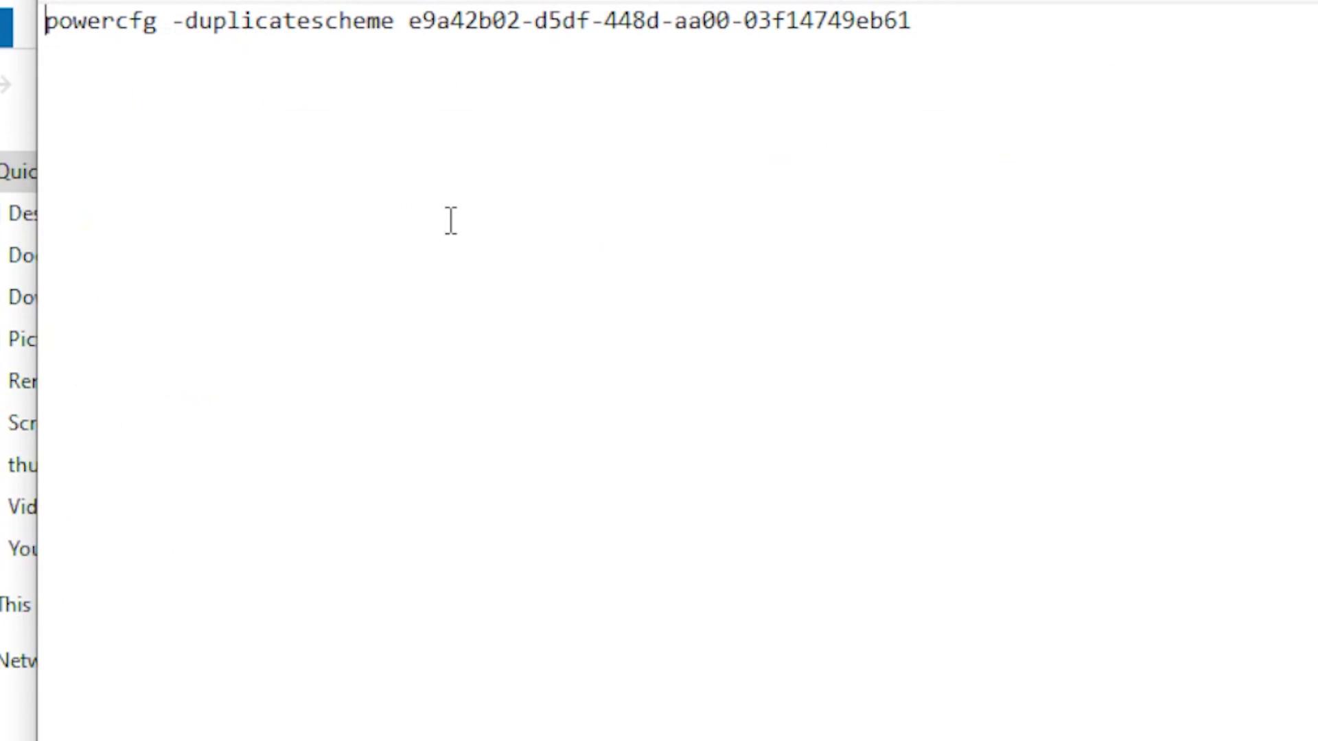
left_click_drag(876, 138, 107, 130)
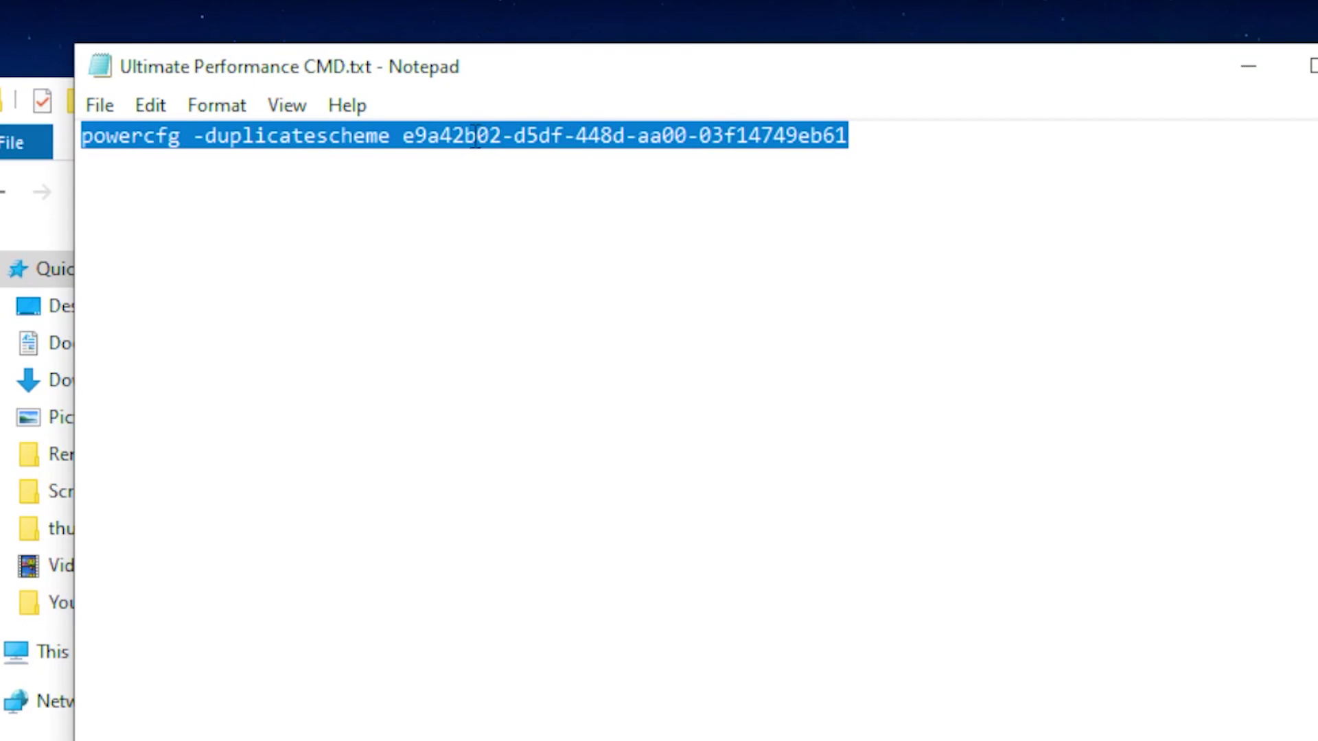
right_click(302, 142)
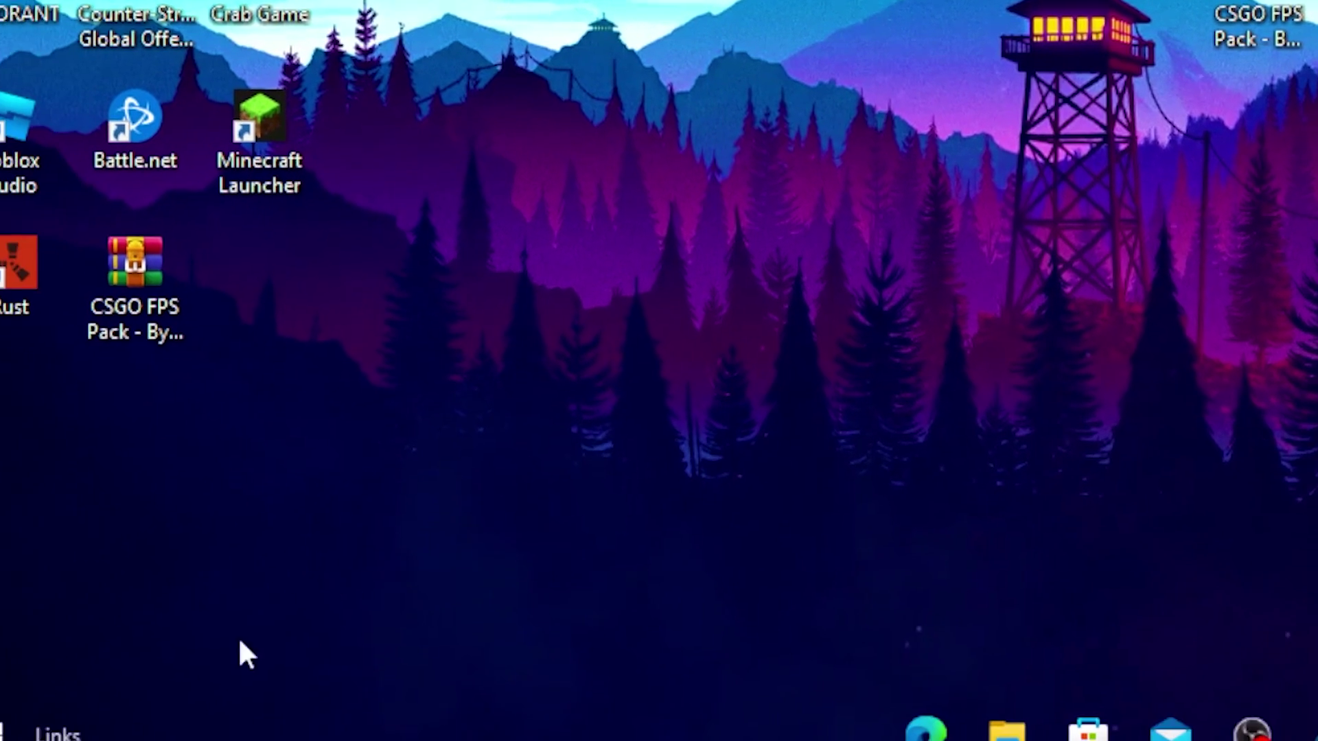
Run the pasted powercfg -duplicatescheme command in an administrator Command Prompt and highlight the Ultimate Performance result
key("super")
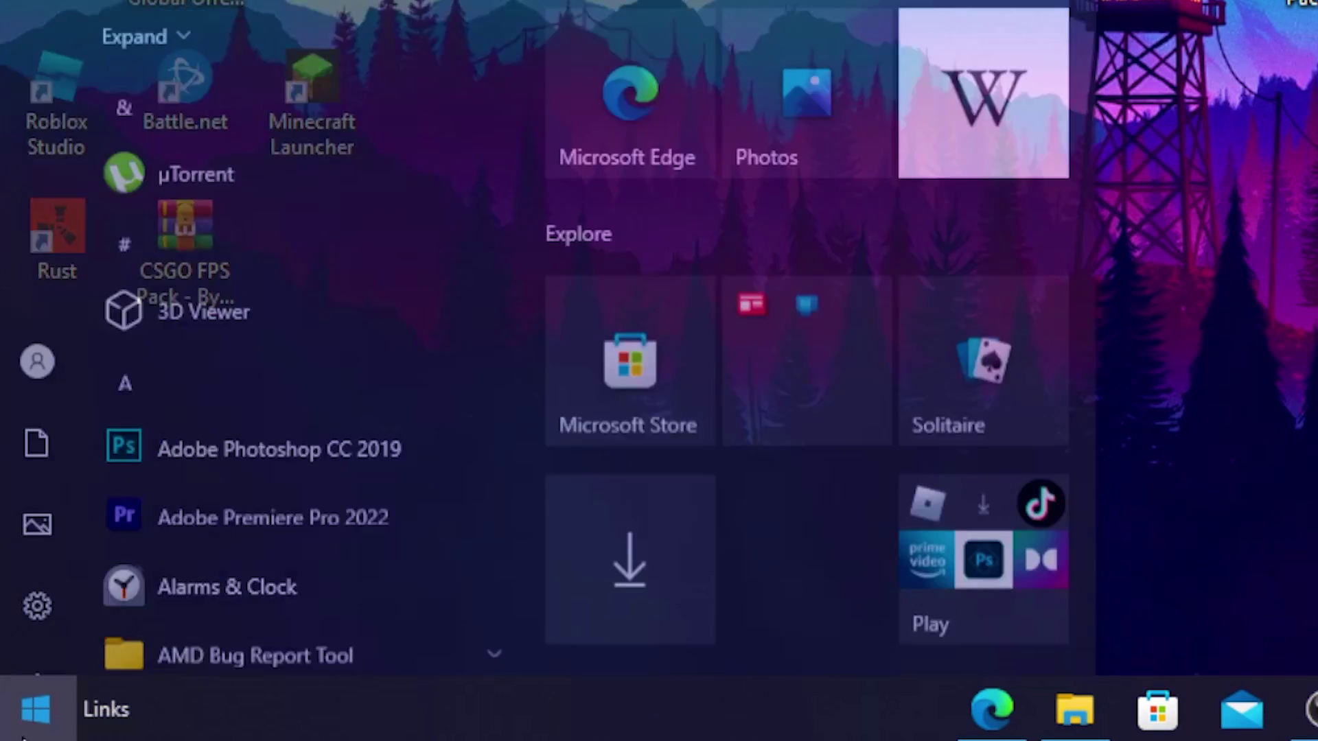
type("cm")
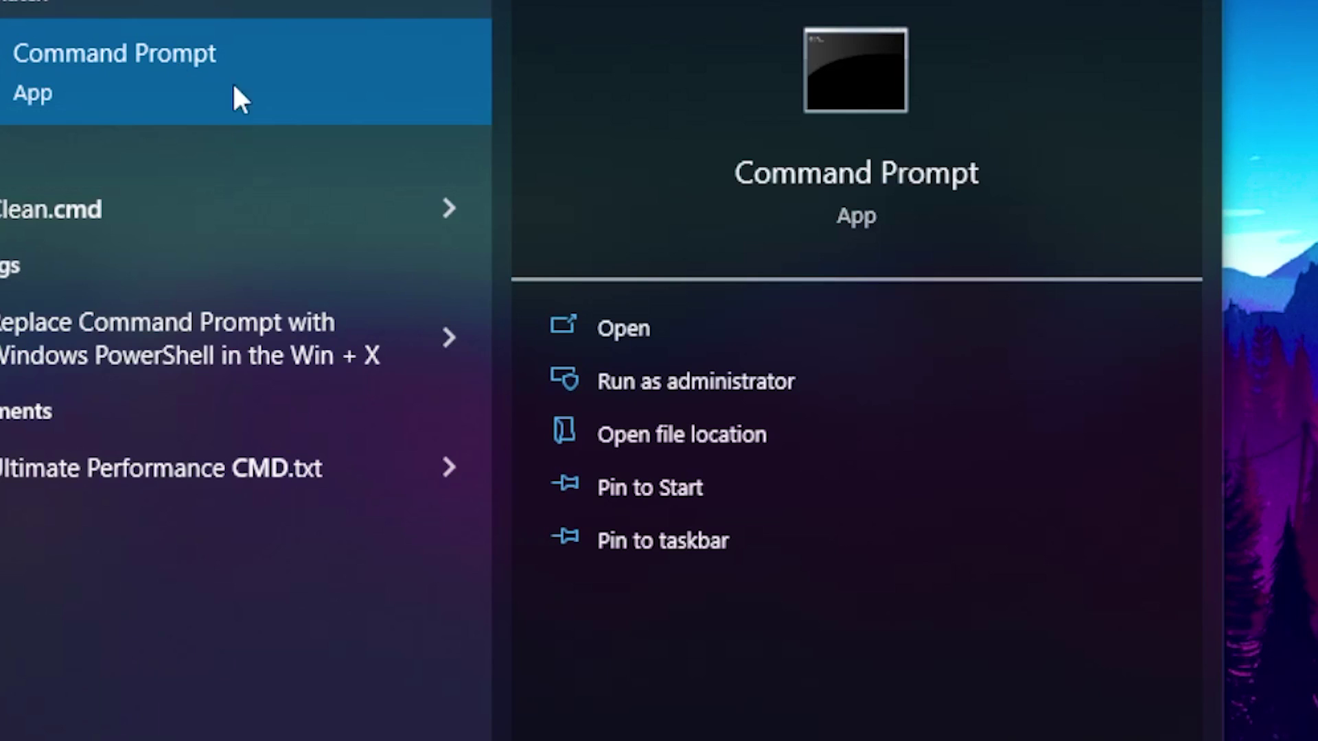
left_click(690, 380)
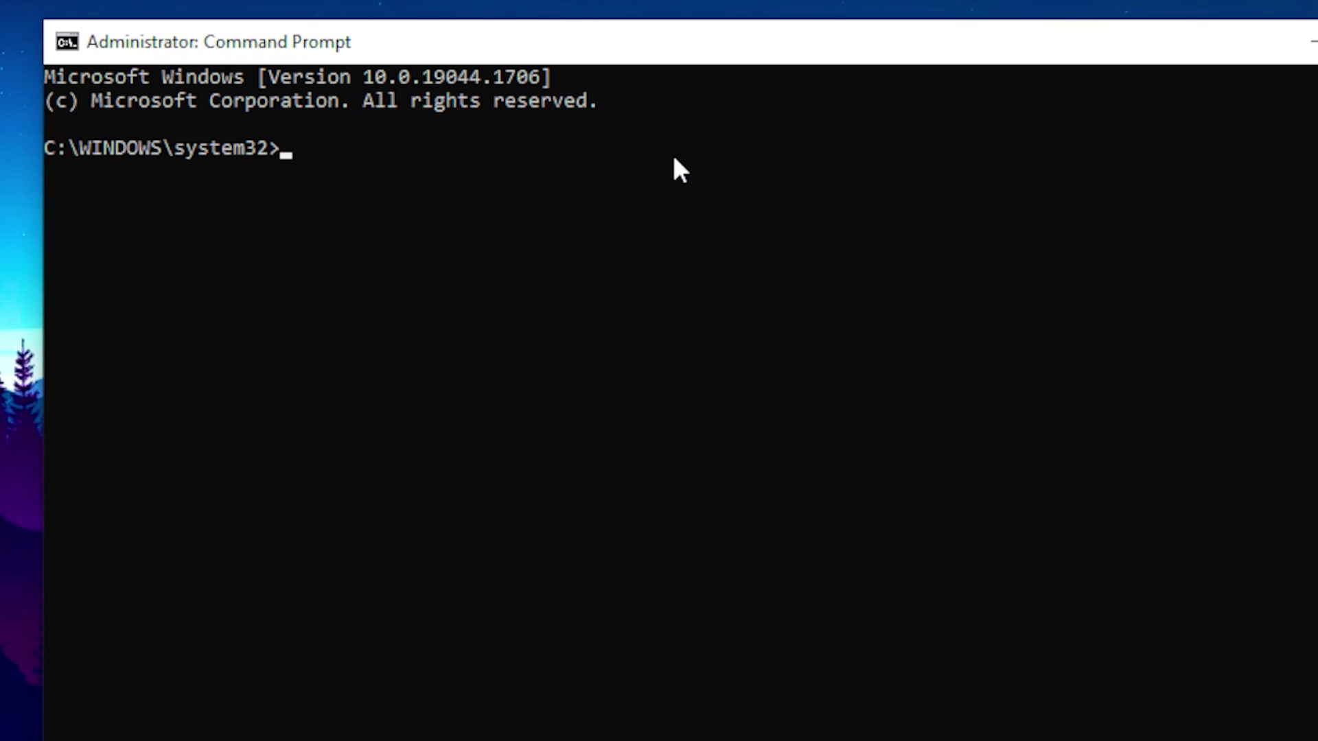
type("powercfg -duplicatescheme e9a42b02-d5df-448d-aa00-03f14749eb61")
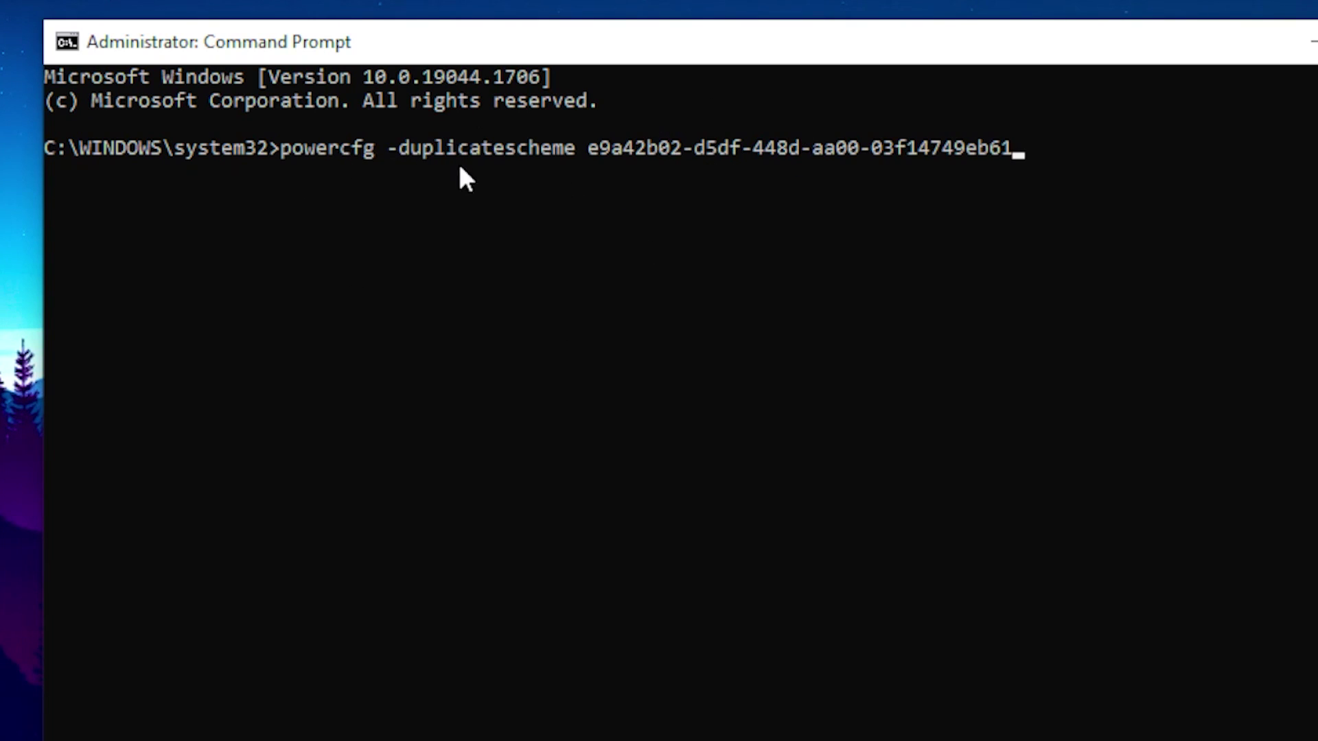
key("Return")
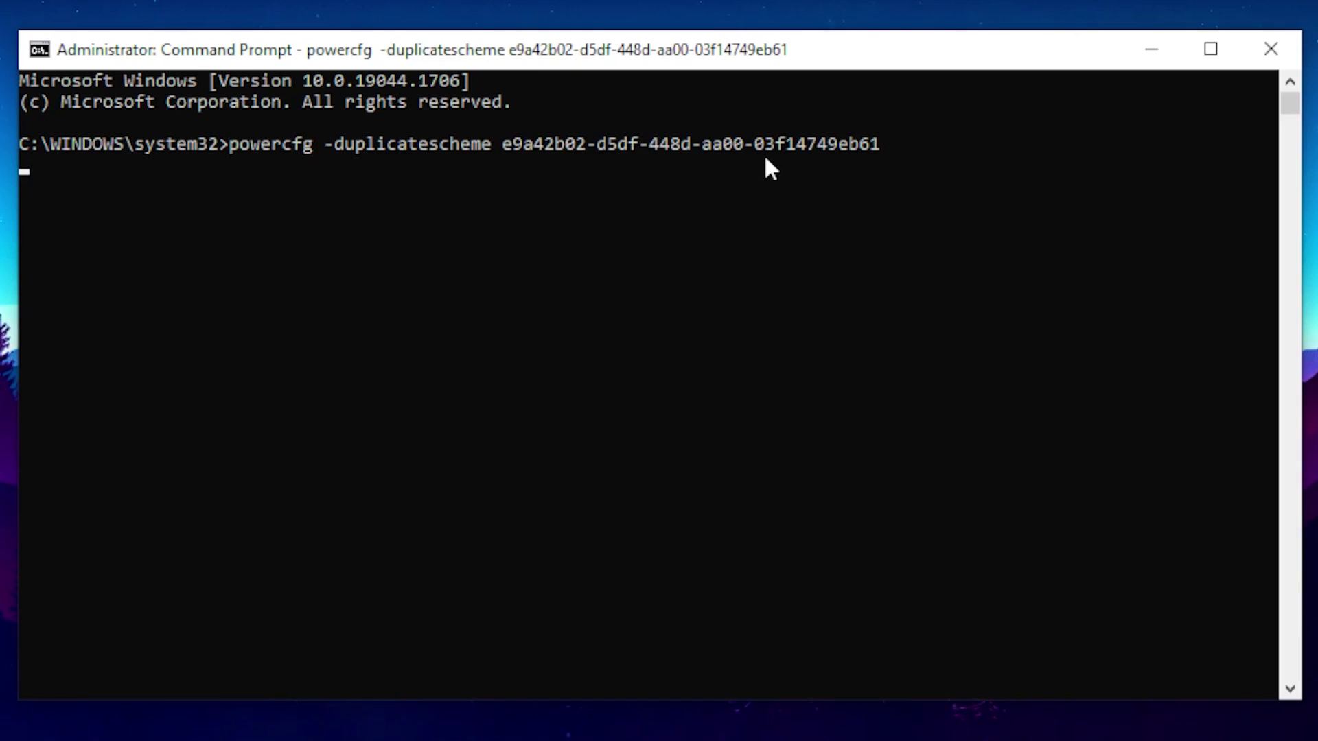
left_click(392, 217)
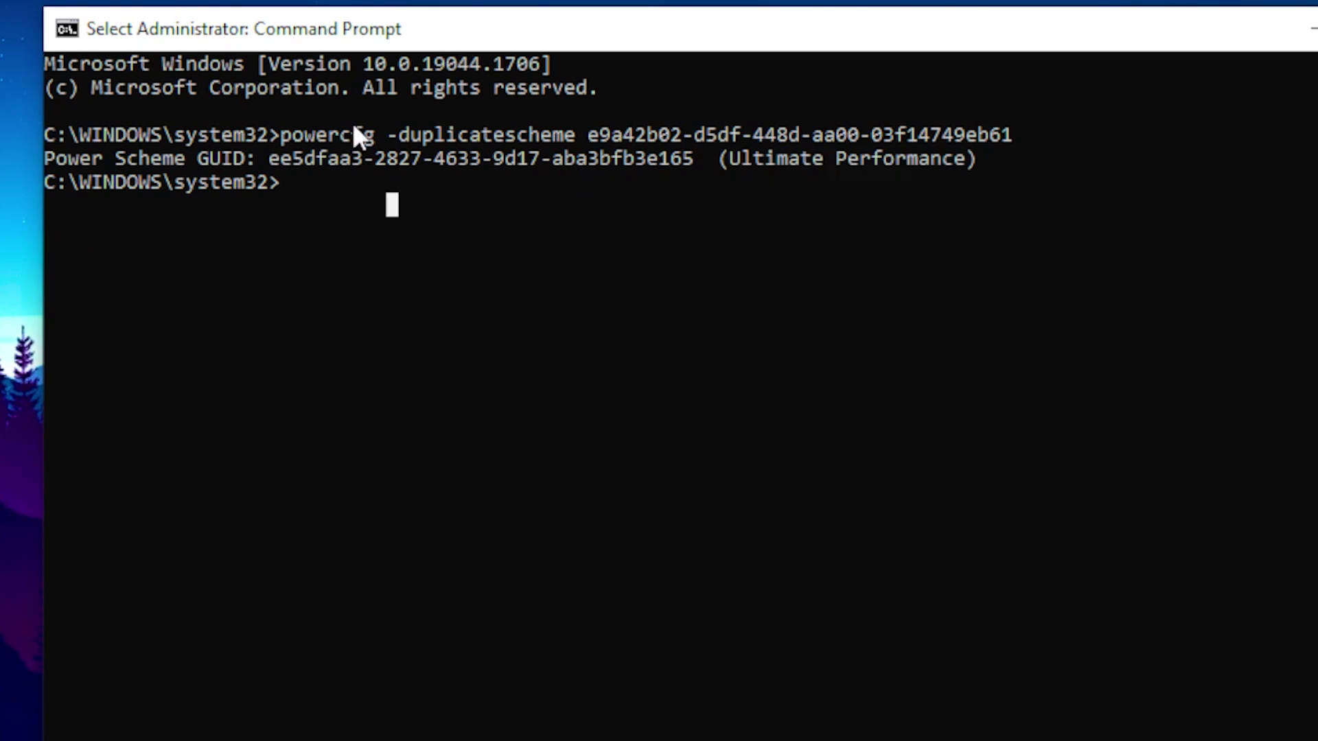
double_click(731, 158)
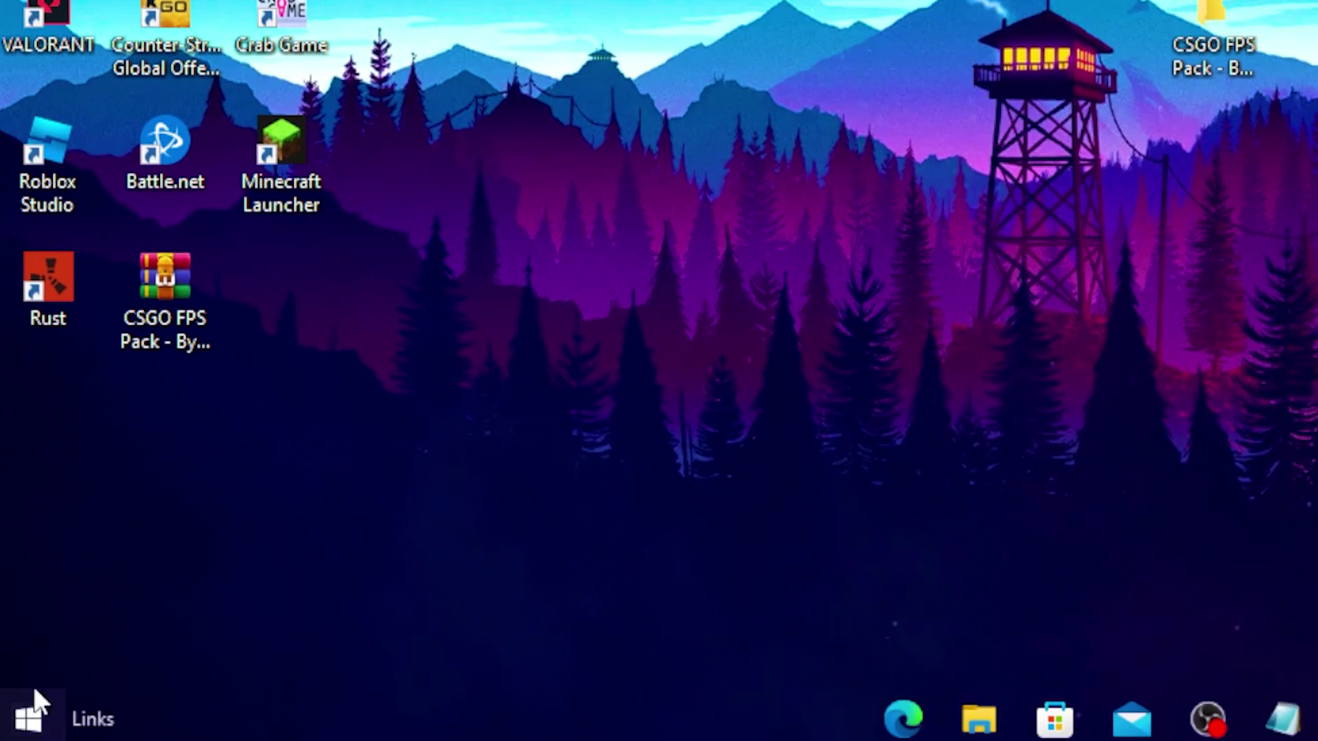
Search Windows for 'power' and open Choose a power plan
left_click(29, 710)
type("po")
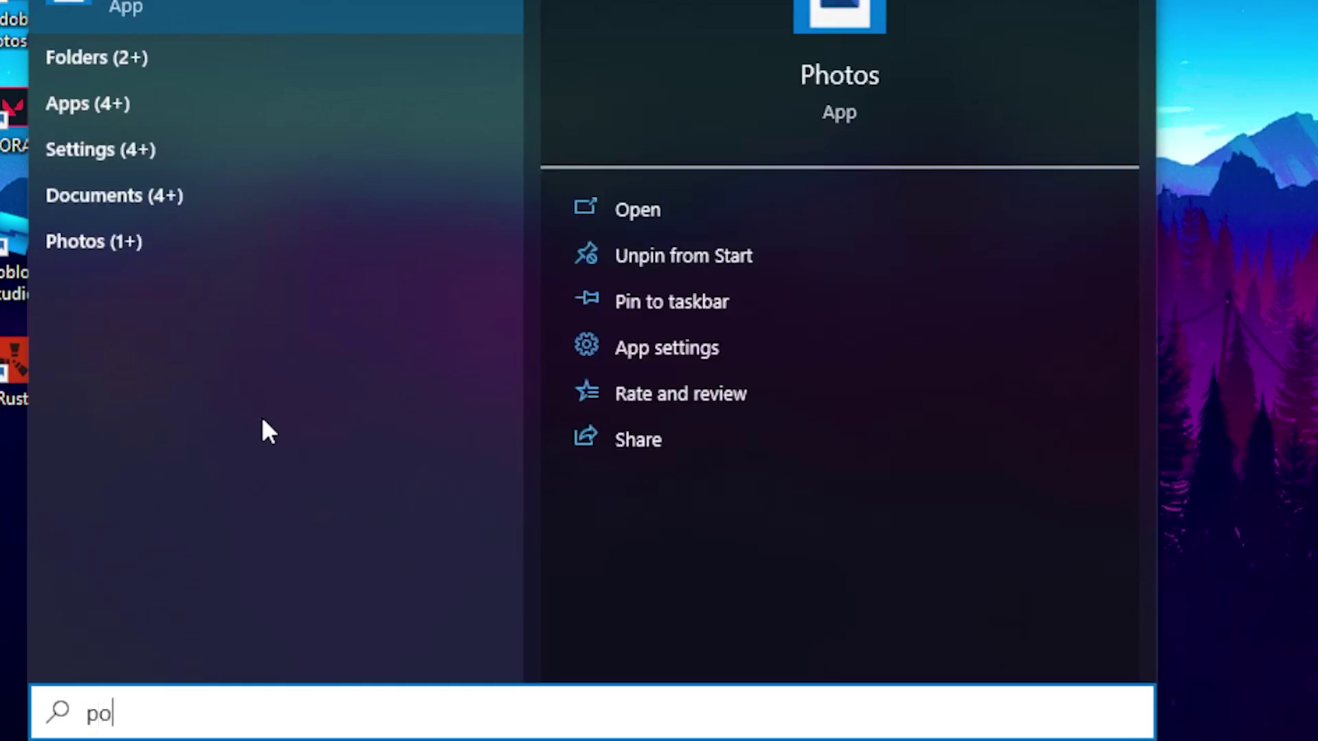
type("wer")
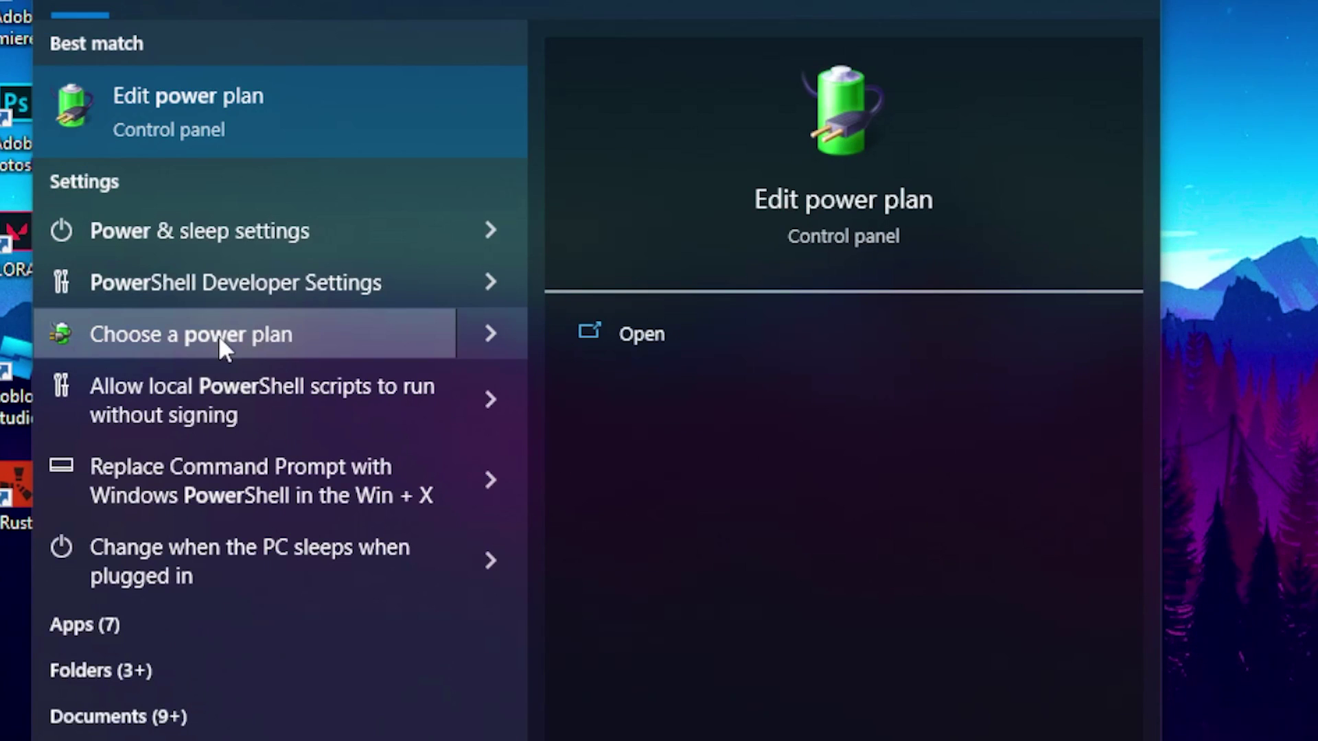
left_click(218, 335)
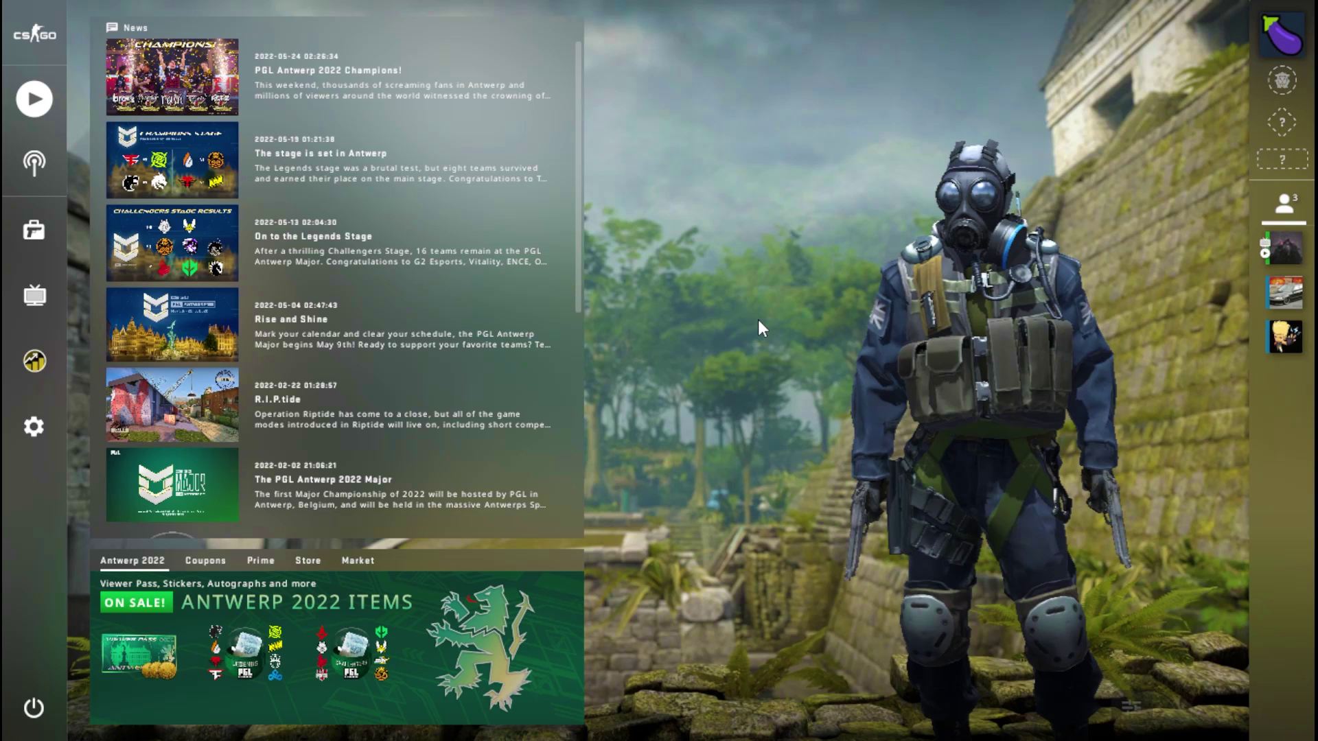
In CS:GO Advanced Video, keep Global Shadow Quality at Very Low, then review Low texture, effect and shader detail and 4X MSAA
left_click(41, 424)
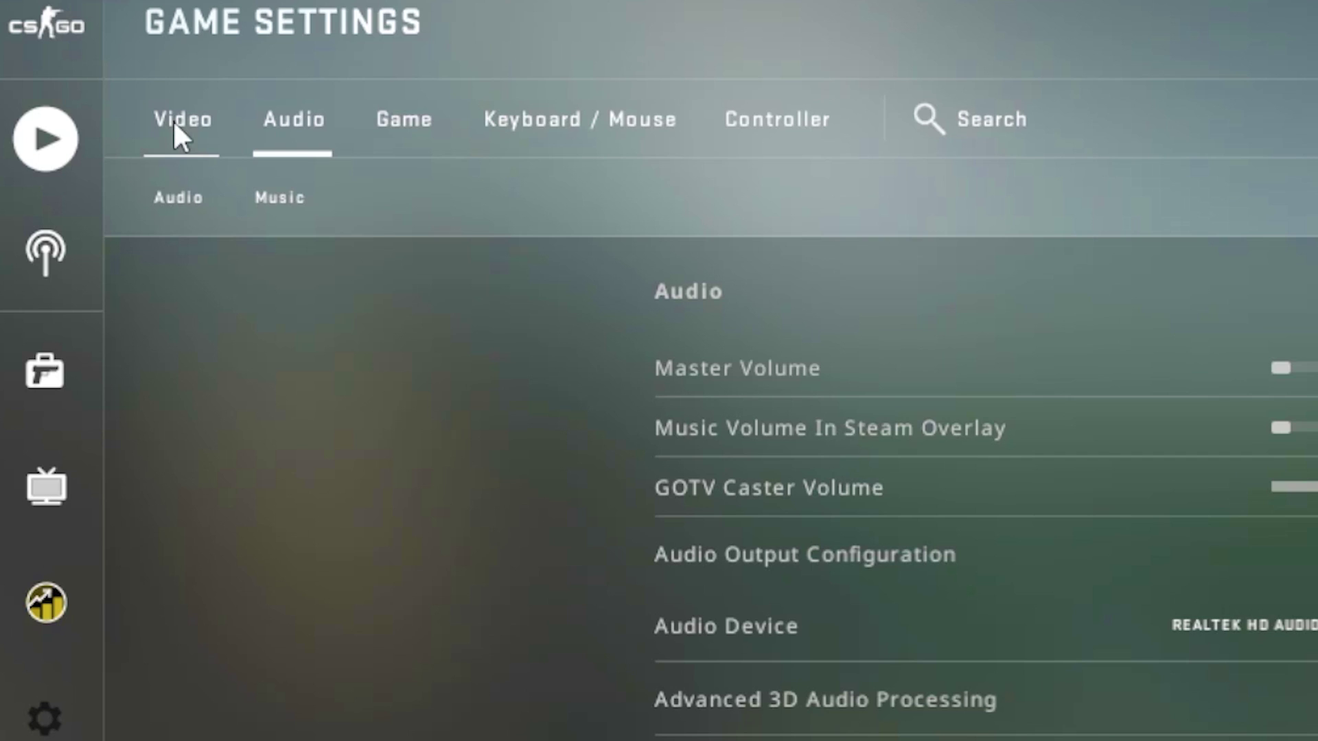
left_click(176, 122)
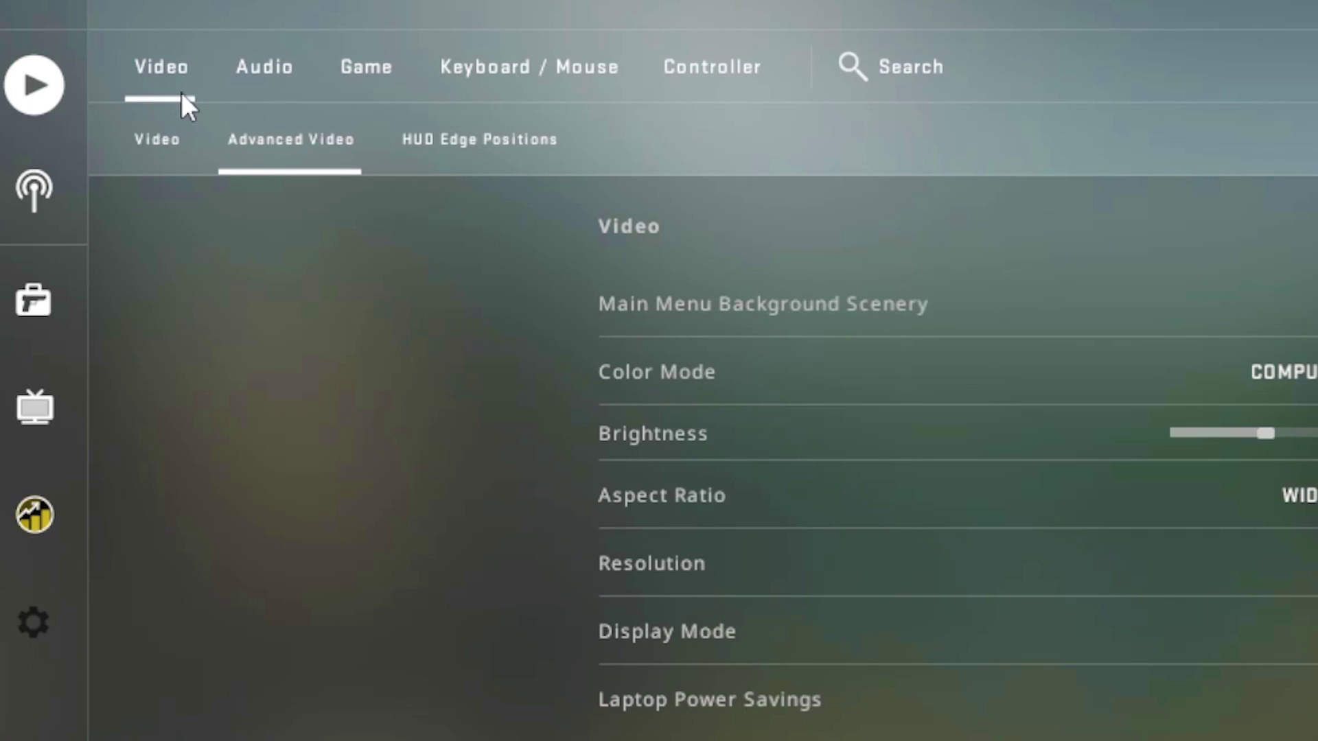
left_click(259, 142)
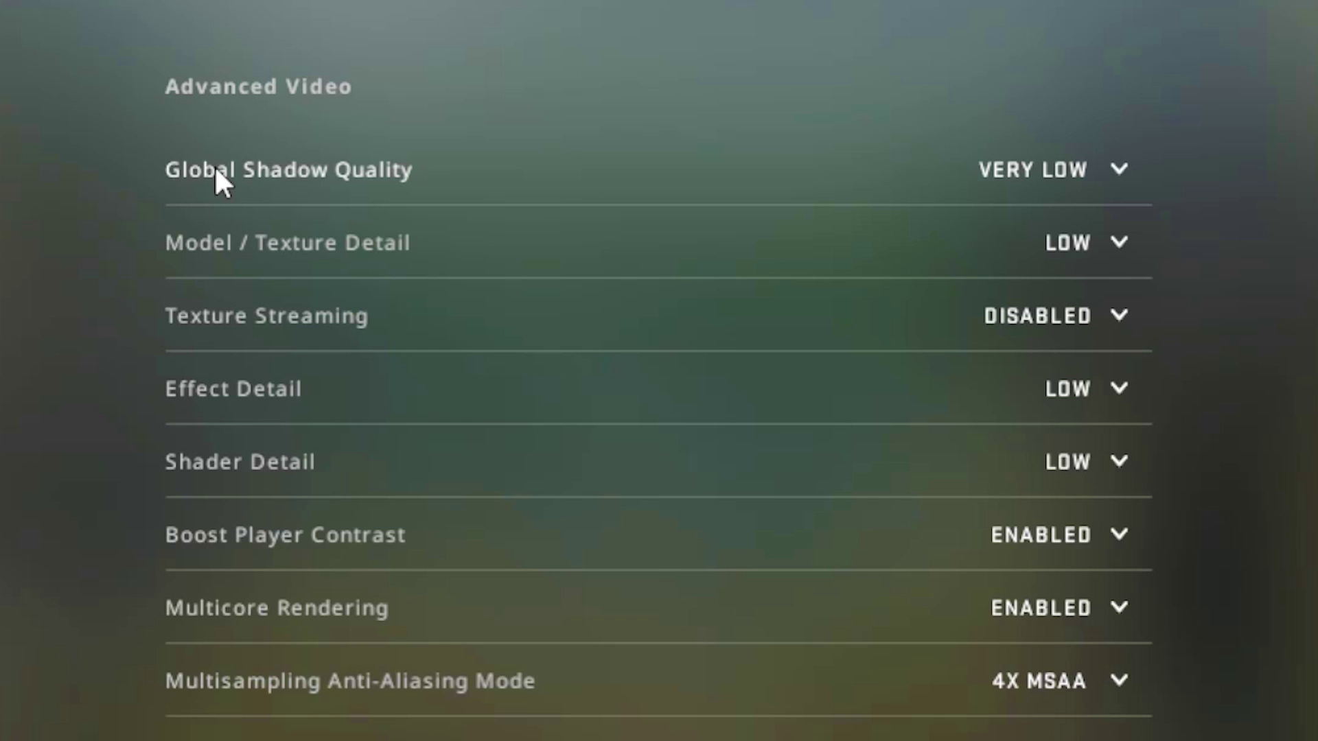
left_click(1050, 170)
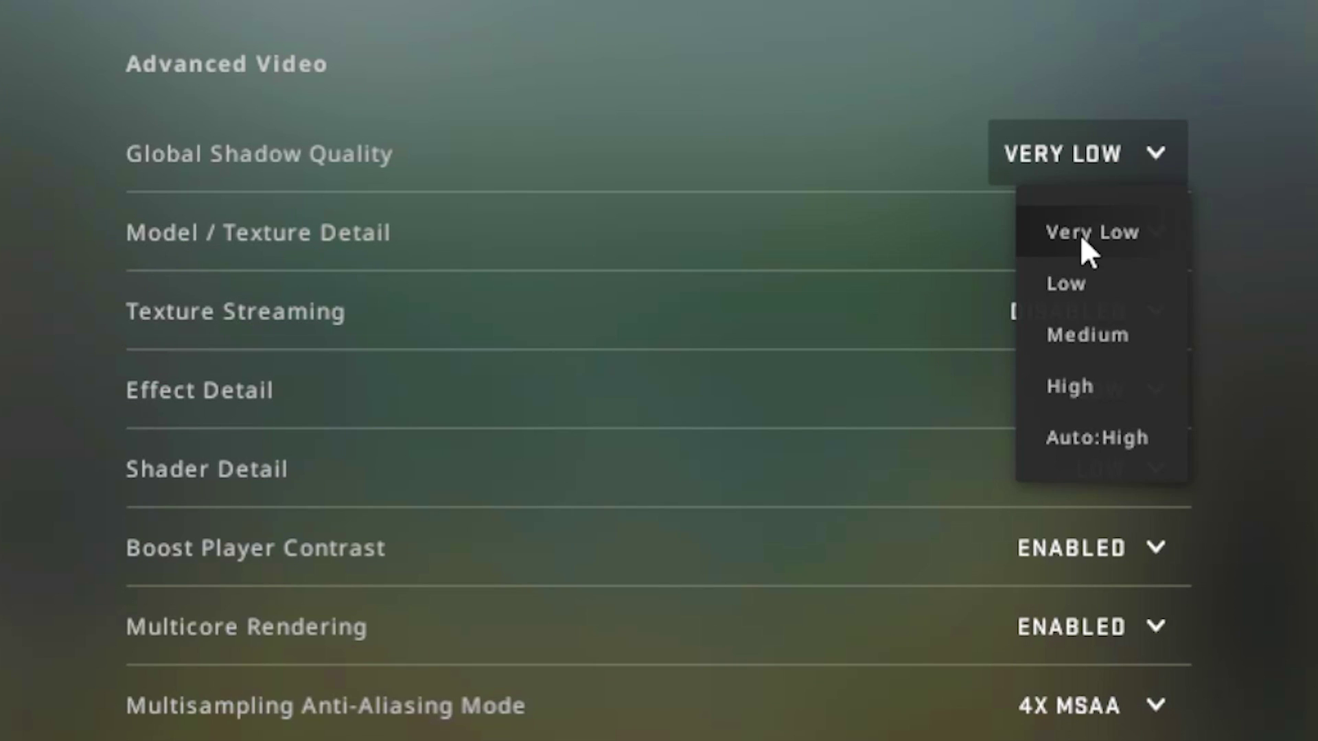
left_click(1082, 237)
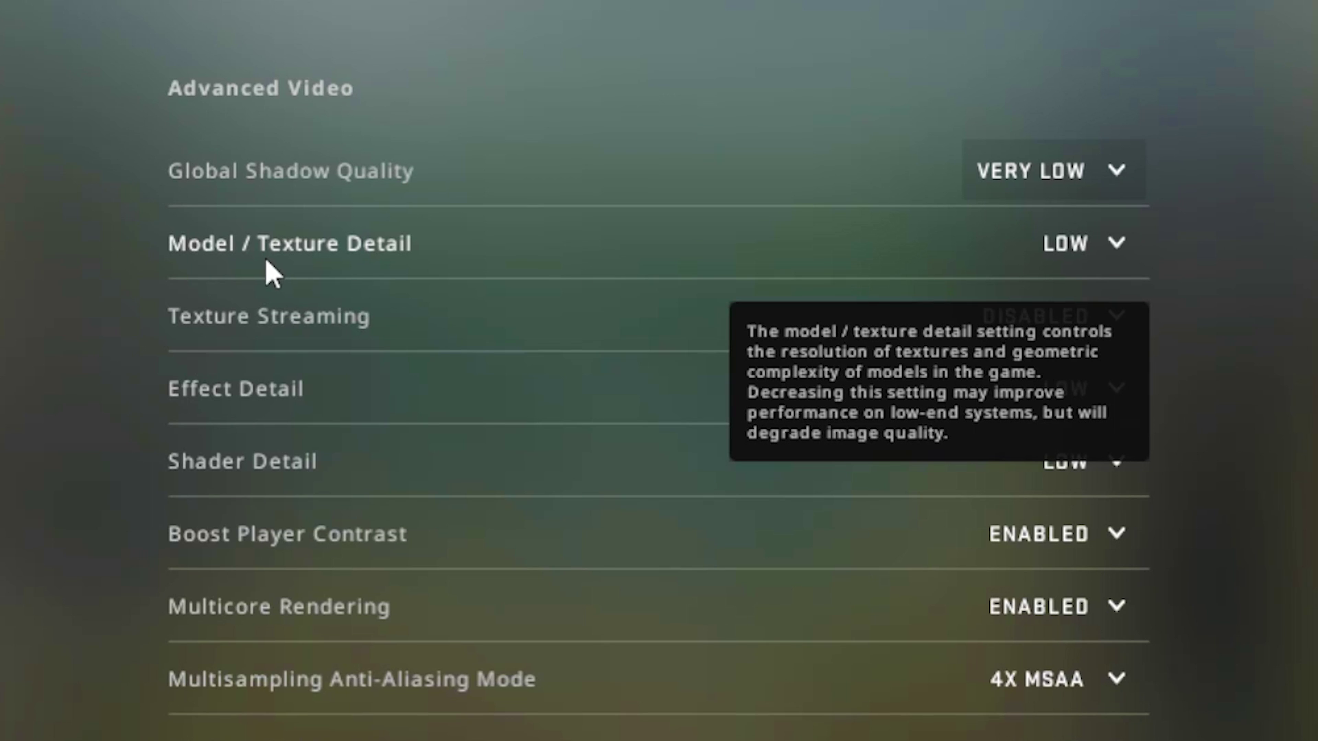
mouse_move(220, 475)
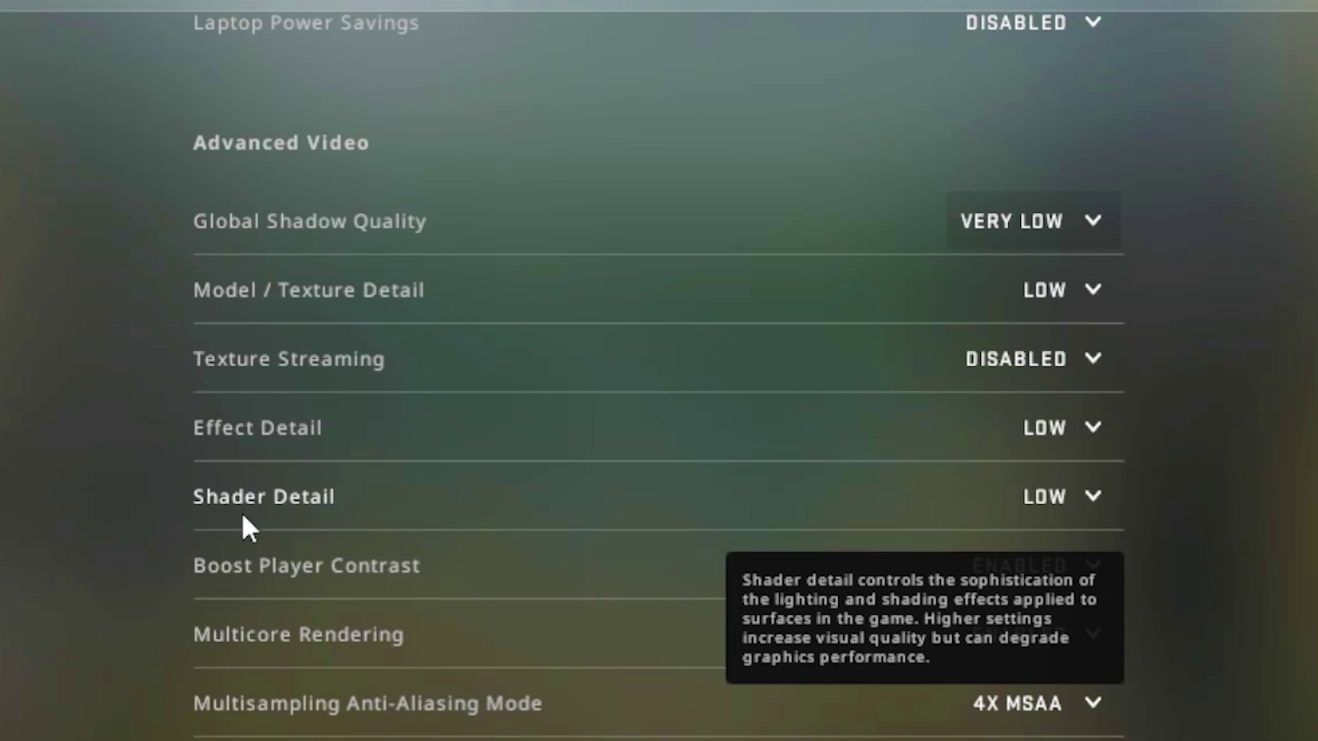
scroll(247, 350, "down", 5)
mouse_move(248, 350)
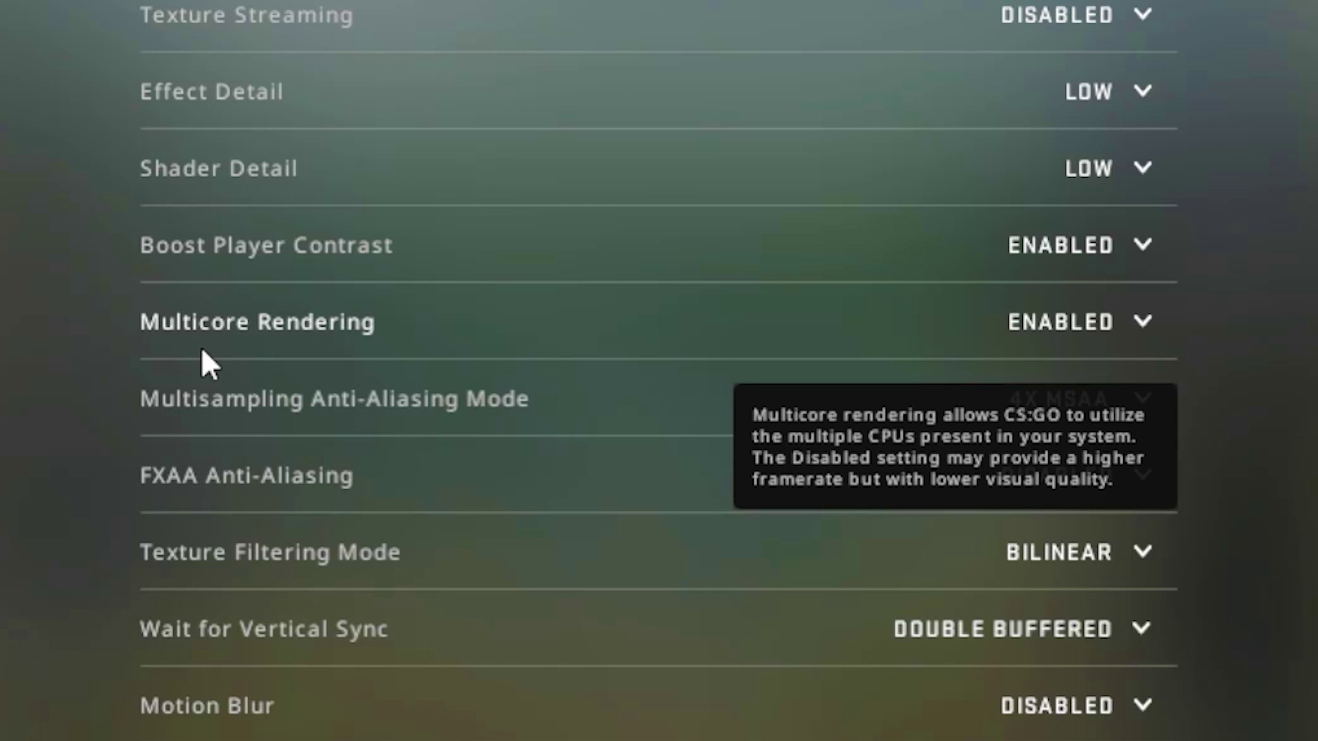
mouse_move(416, 415)
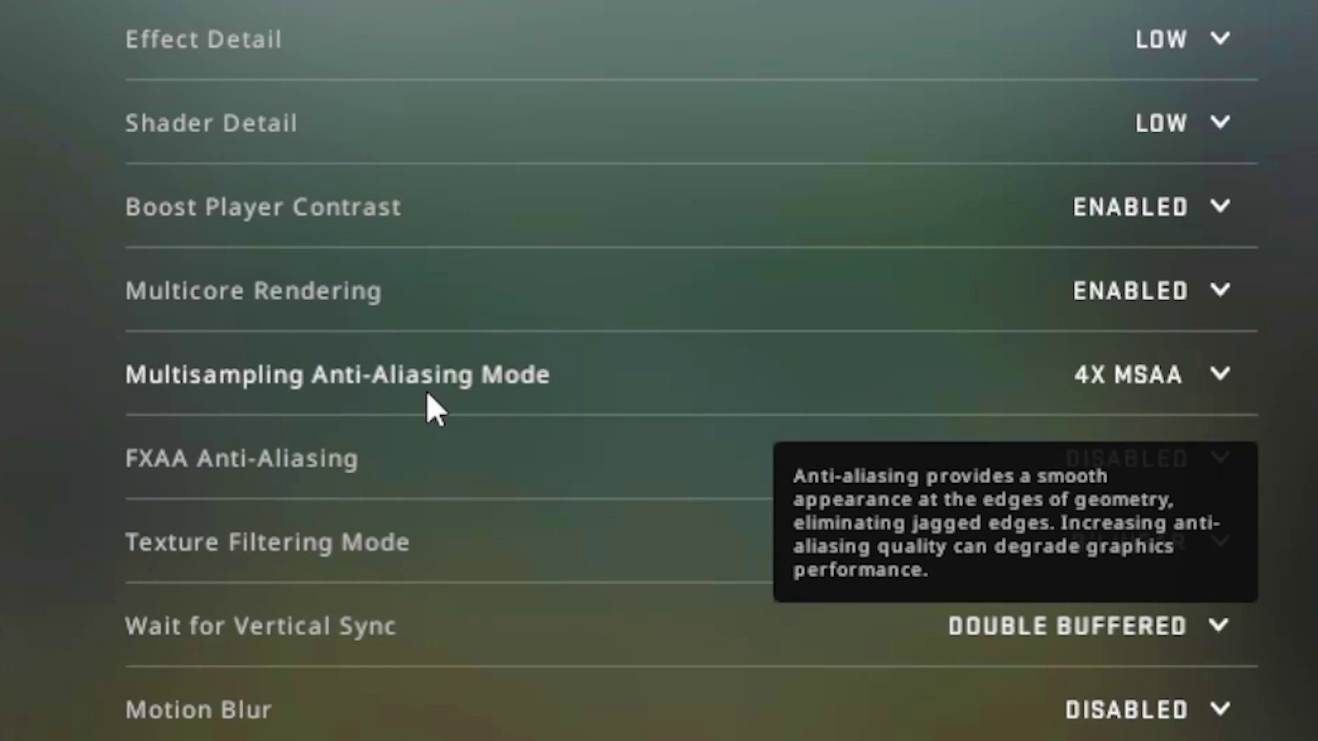